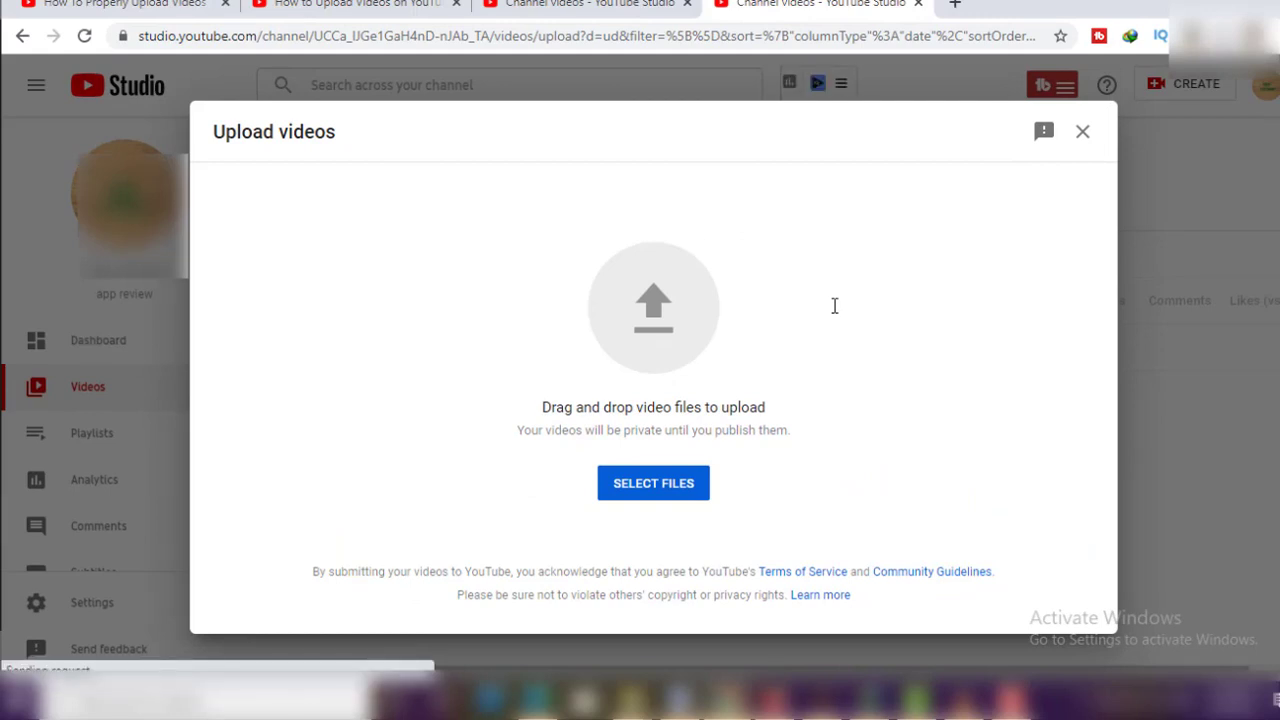
# Step: Select the "make money apps 2020" MP4 file from the Desktop and upload it as a new video
pyautogui.click(656, 486)
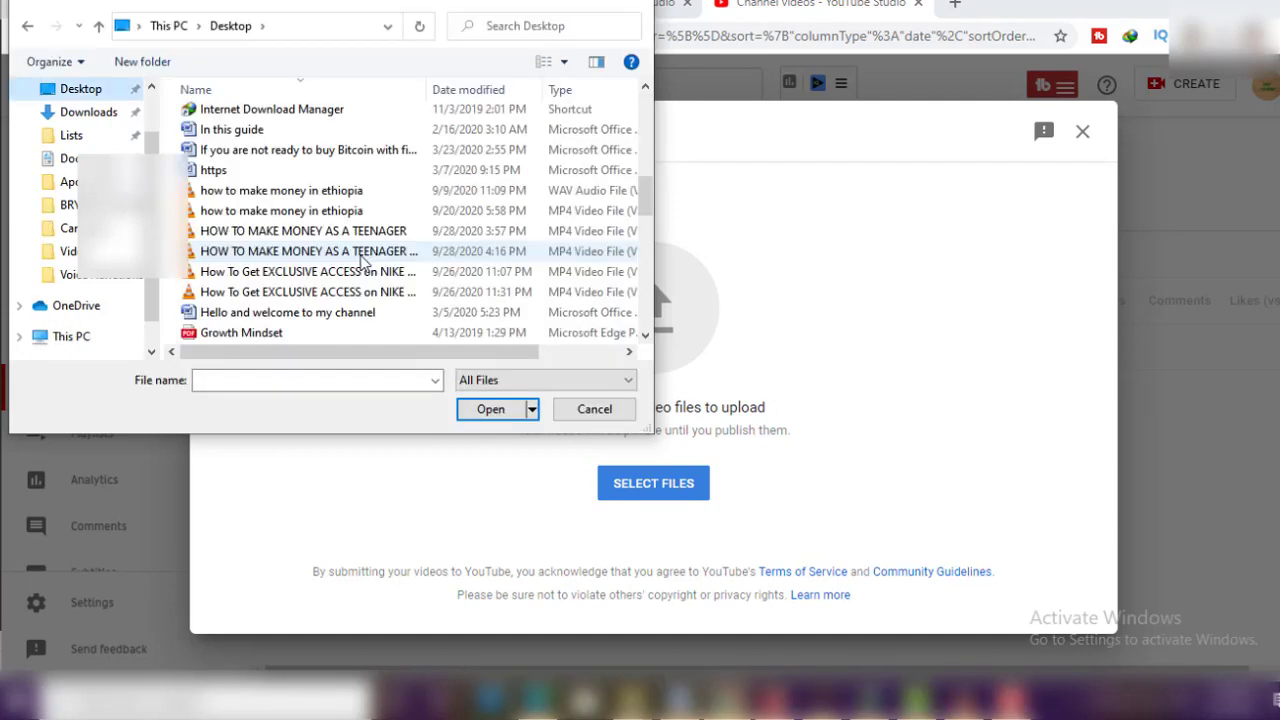
pyautogui.moveTo(425, 185); pyautogui.dragTo(400, 298)
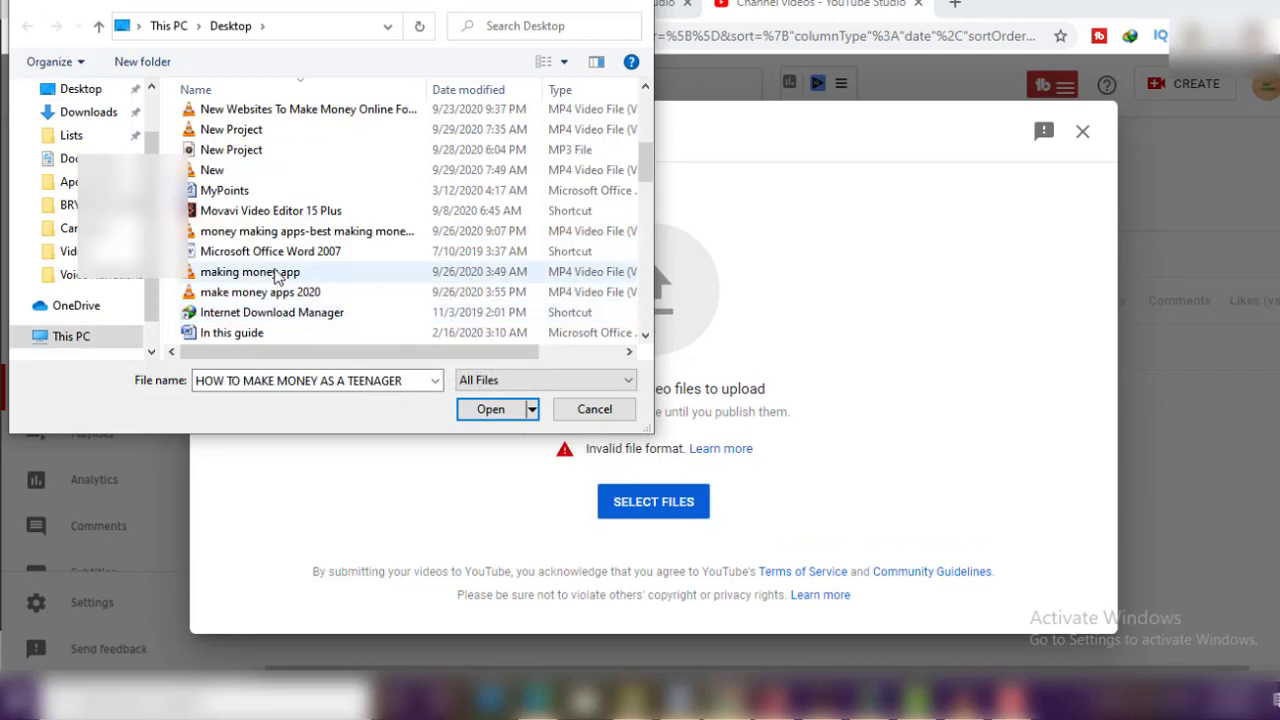
pyautogui.click(292, 294)
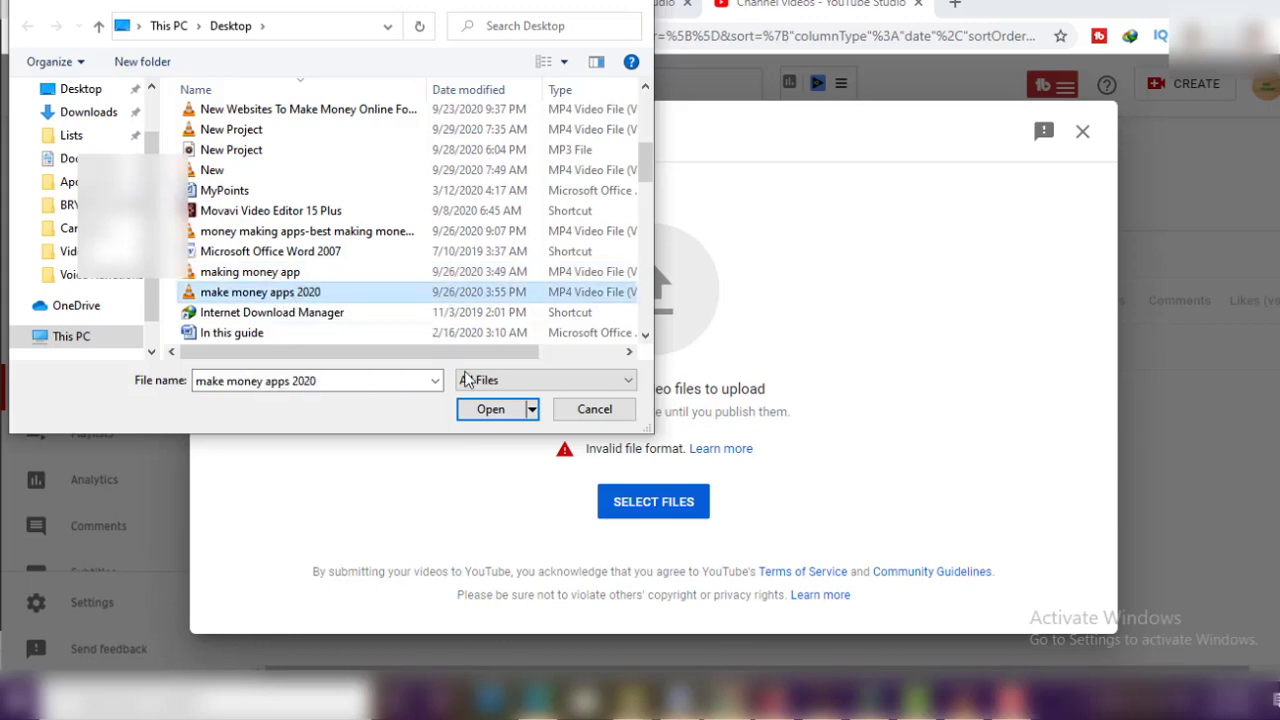
pyautogui.click(504, 412)
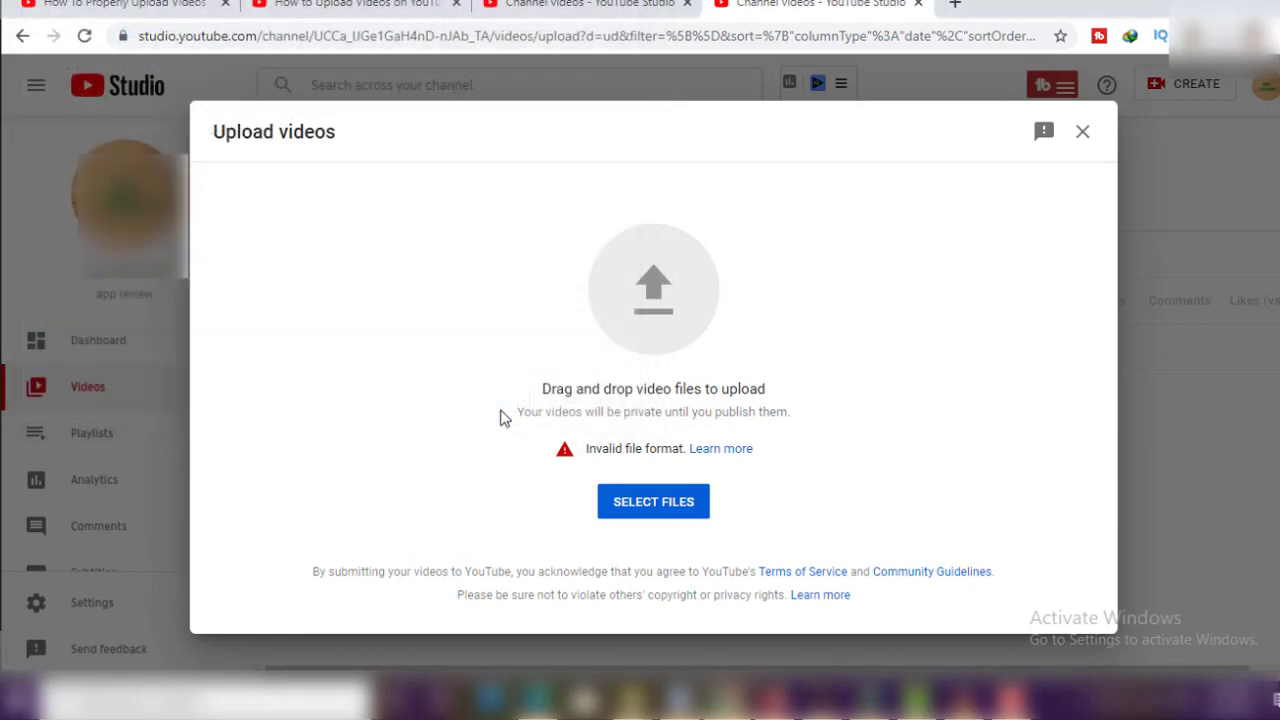
# Step: Review the draft's title, description, thumbnail, audience and tag fields, expanding the additional options to reach the tags
pyautogui.click(366, 364)
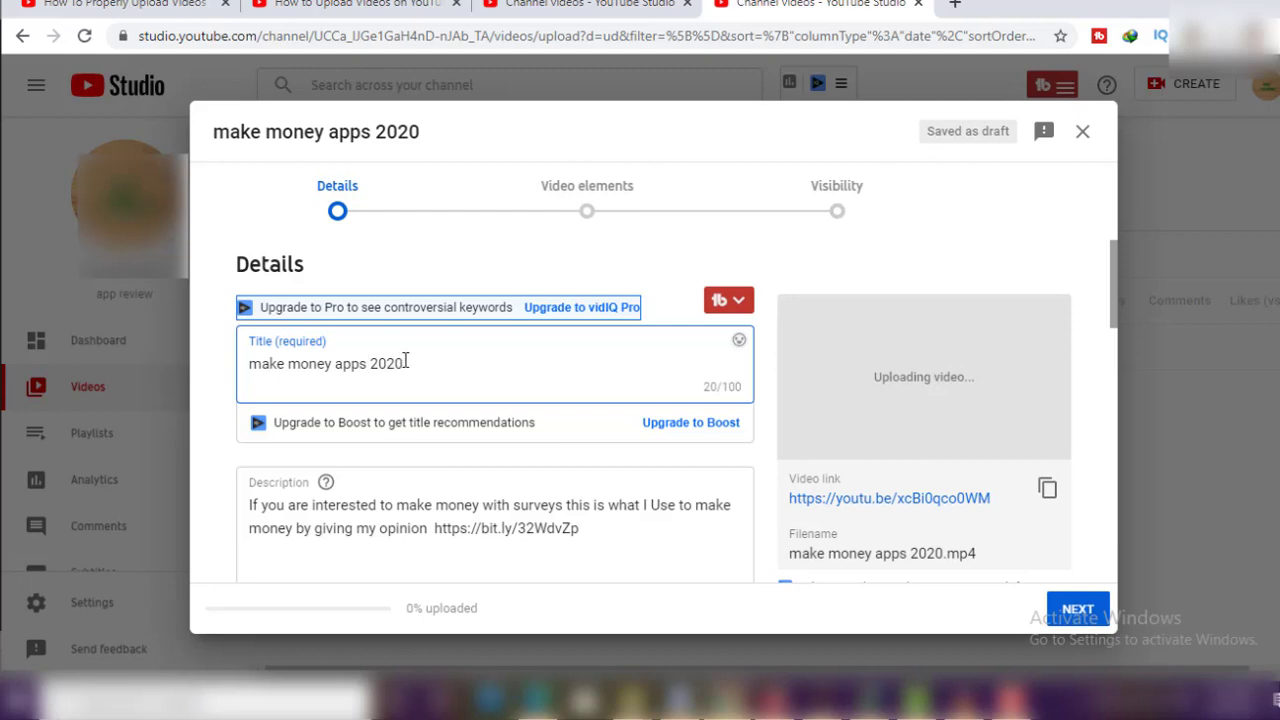
pyautogui.scroll(-3, 468, 442)
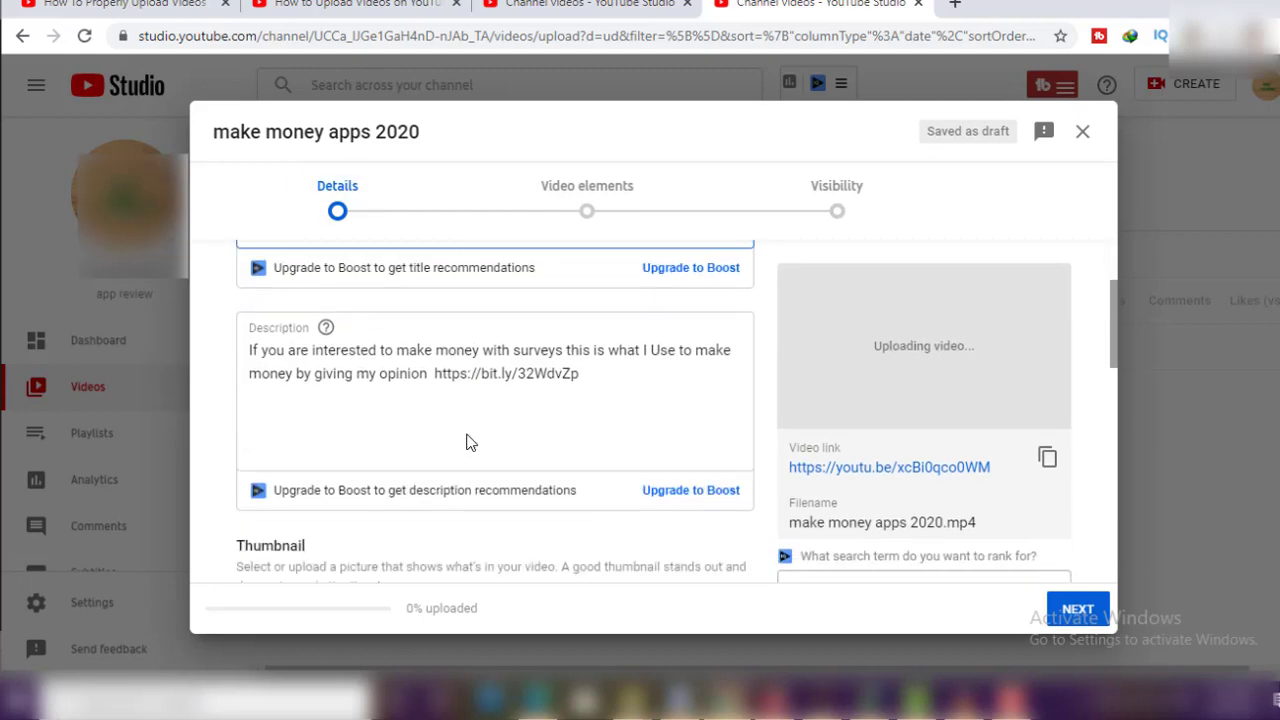
pyautogui.scroll(3, 468, 442)
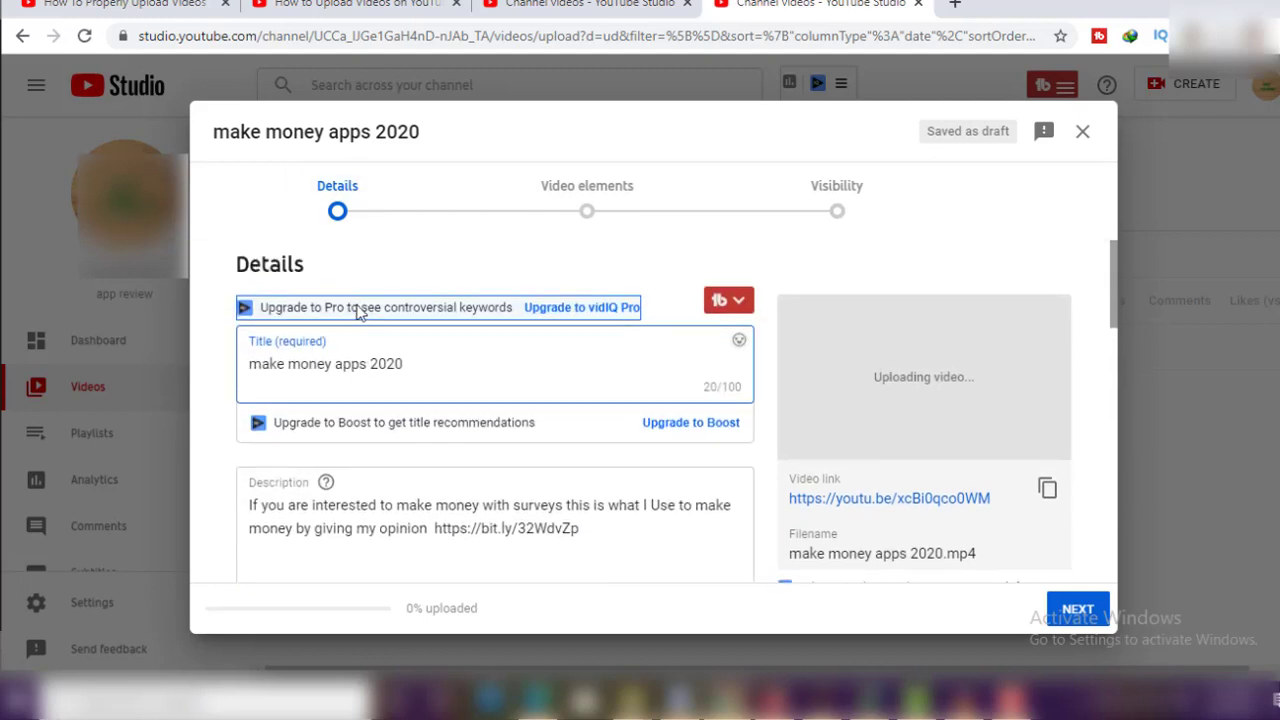
pyautogui.moveTo(421, 372); pyautogui.dragTo(261, 366)
pyautogui.scroll(-1, 628, 443)
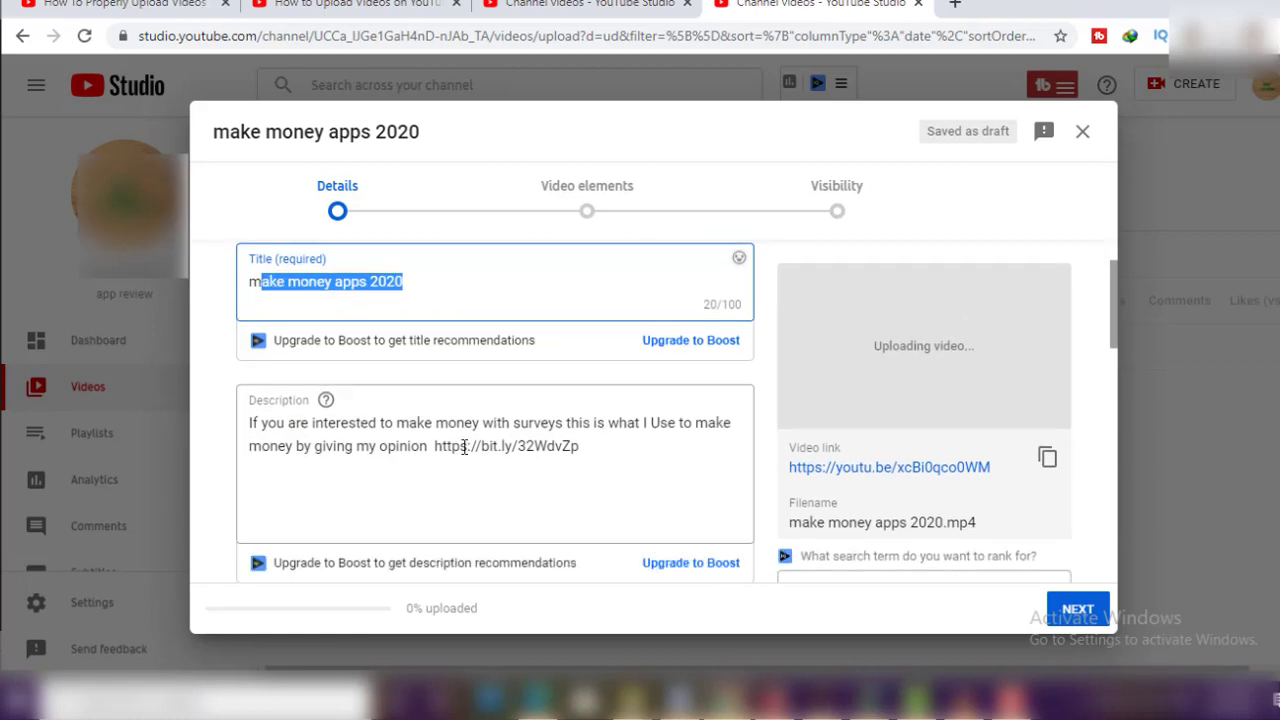
pyautogui.moveTo(580, 431); pyautogui.dragTo(289, 431)
pyautogui.scroll(-7, 389, 460)
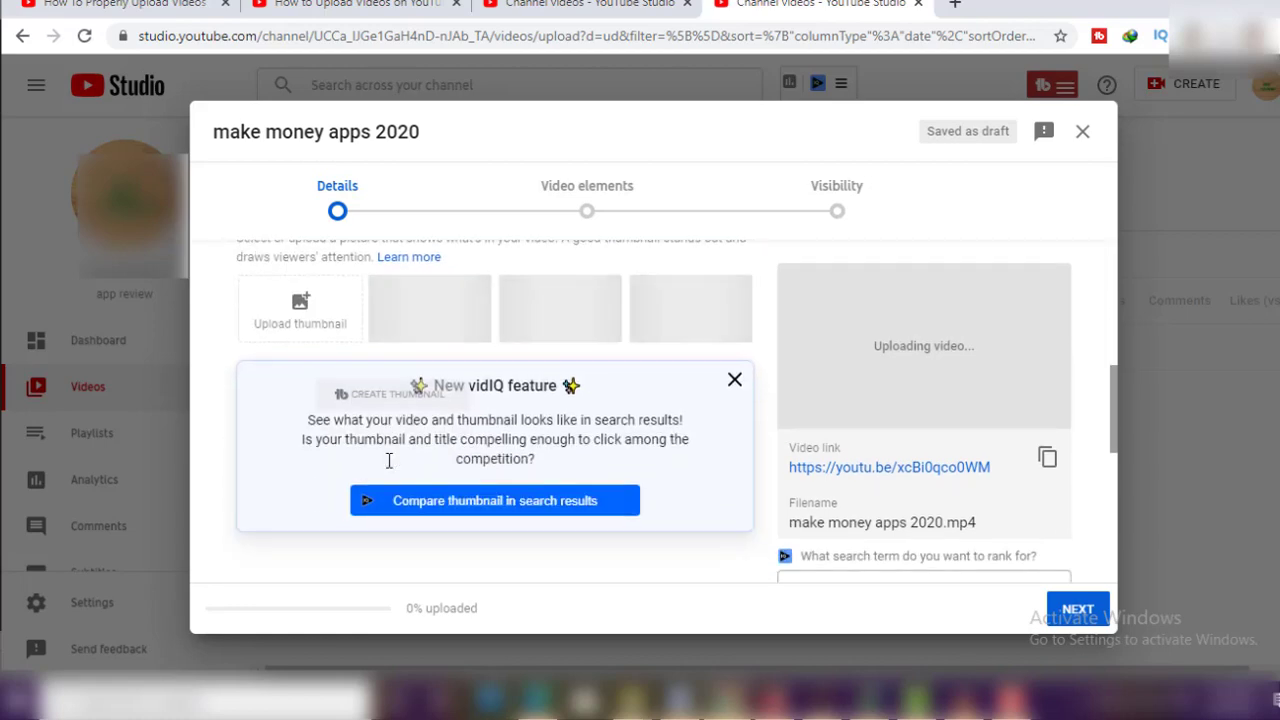
pyautogui.scroll(-1, 337, 555)
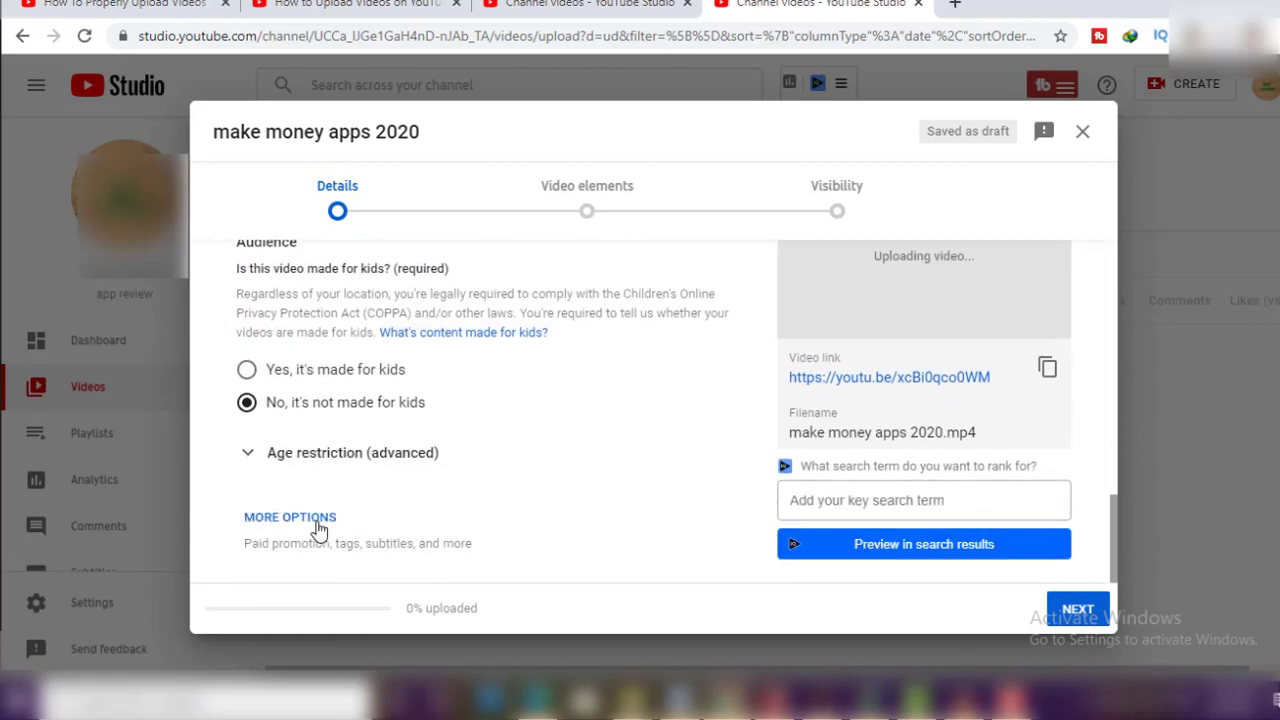
pyautogui.click(318, 522)
pyautogui.scroll(-5, 324, 505)
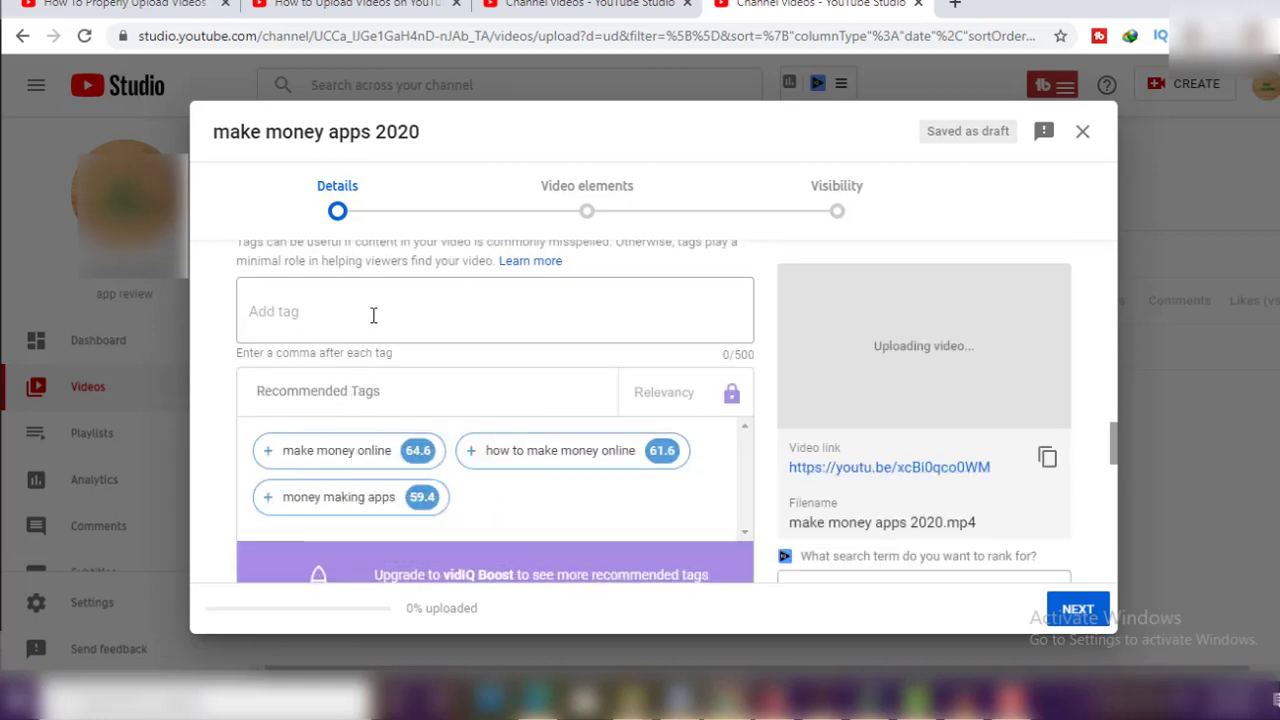
pyautogui.scroll(10, 374, 318)
pyautogui.scroll(6, 376, 326)
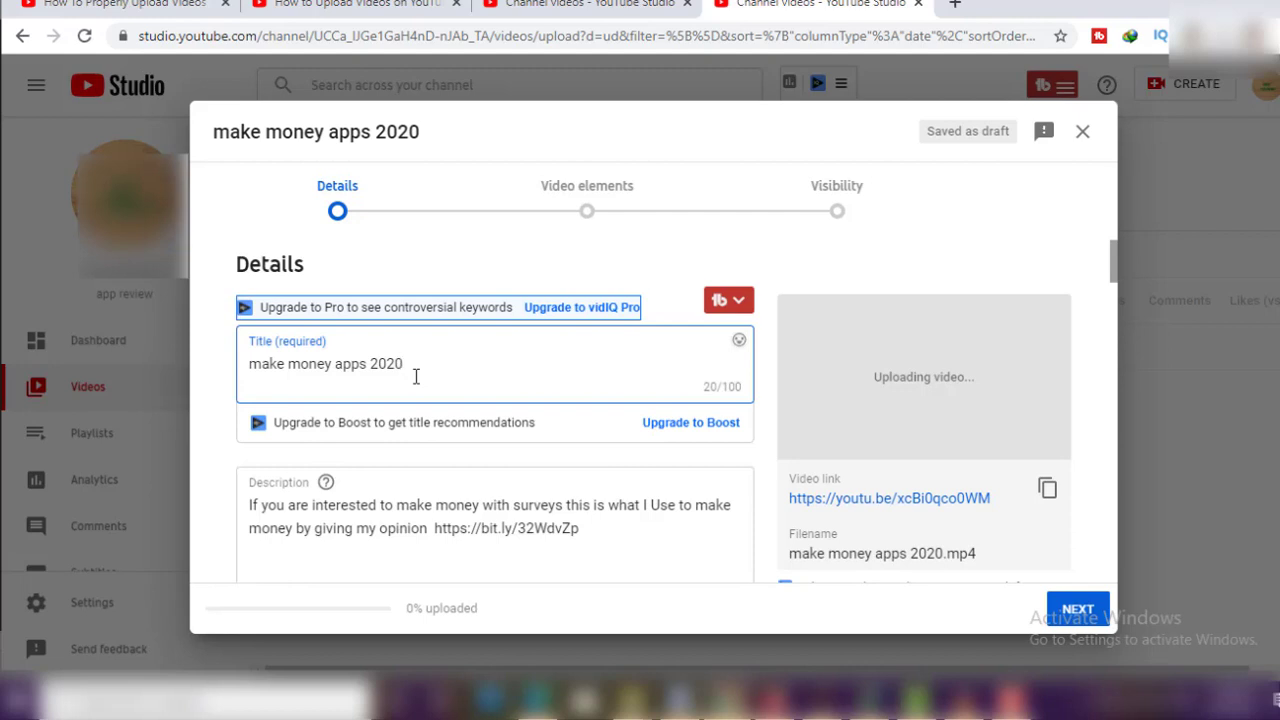
# Step: Append "/WORK FROM HOME With ZERO Money In 2020 (Fast Methods)" to the video title and highlight its original "make money apps 2020" part
pyautogui.scroll(-3, 666, 437)
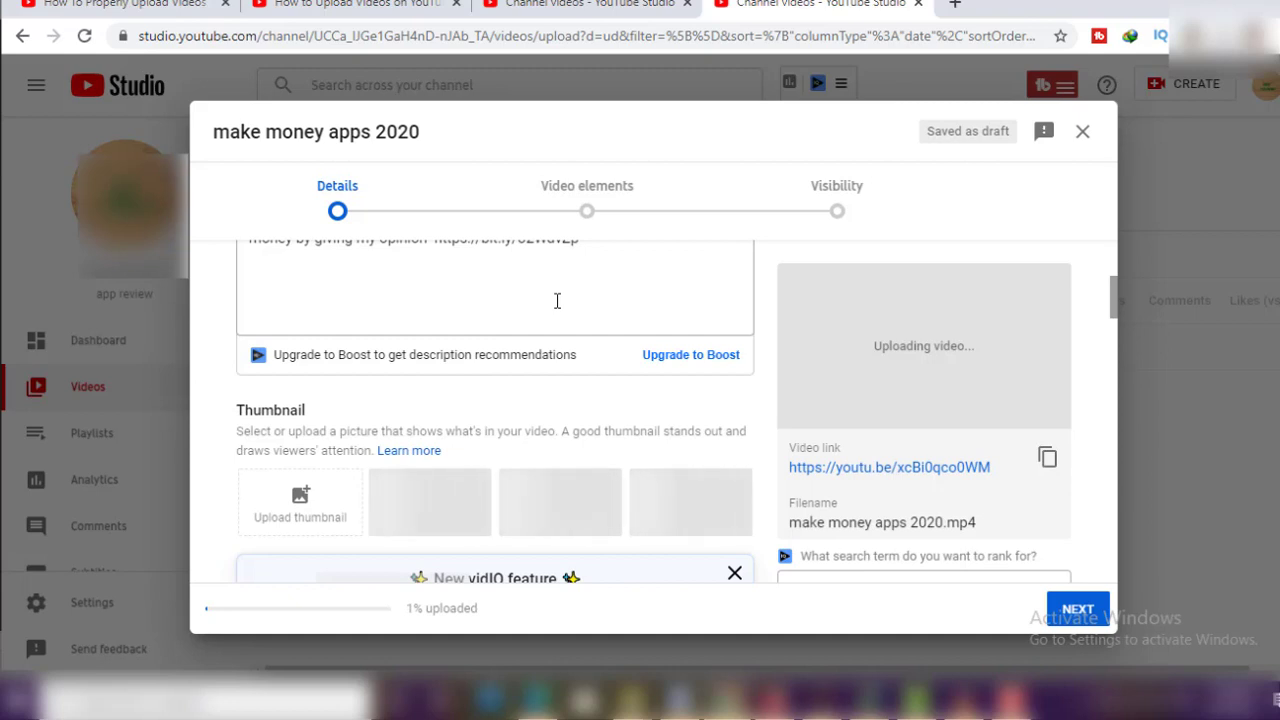
pyautogui.scroll(3, 557, 300)
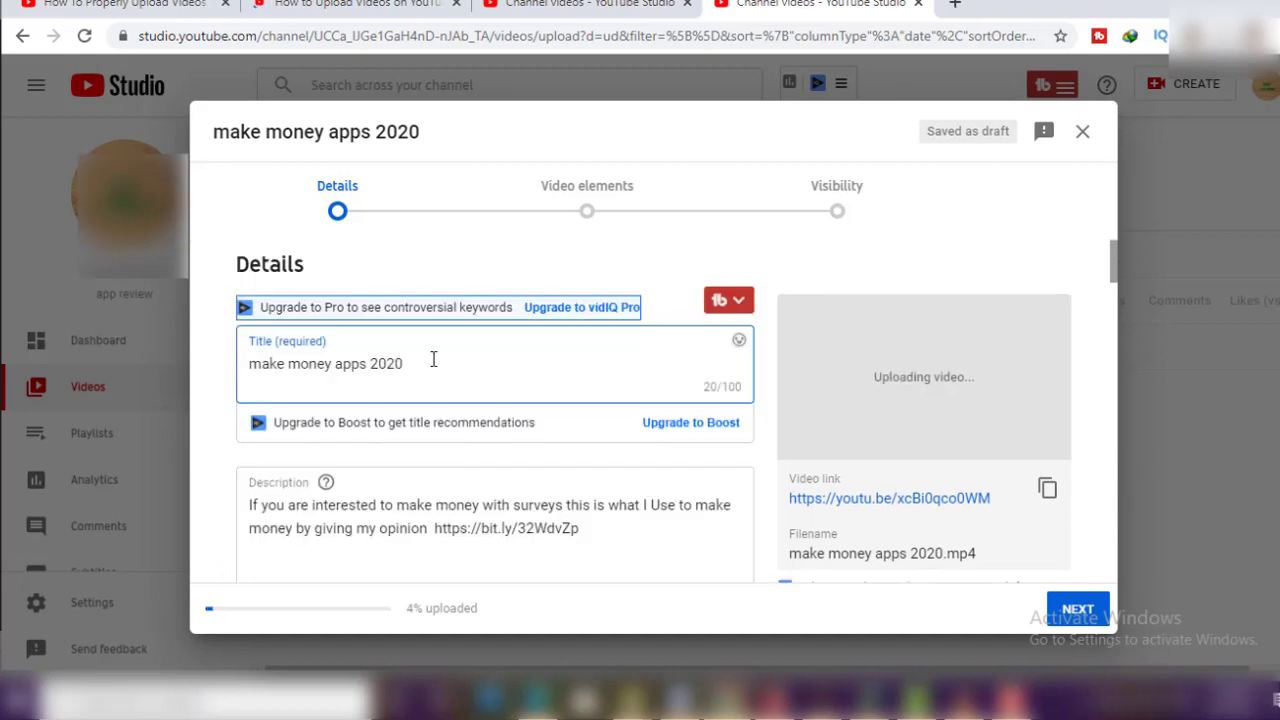
pyautogui.write('/WORK FROM HOME With ZERO Money In 2020 (Fast Methods)')
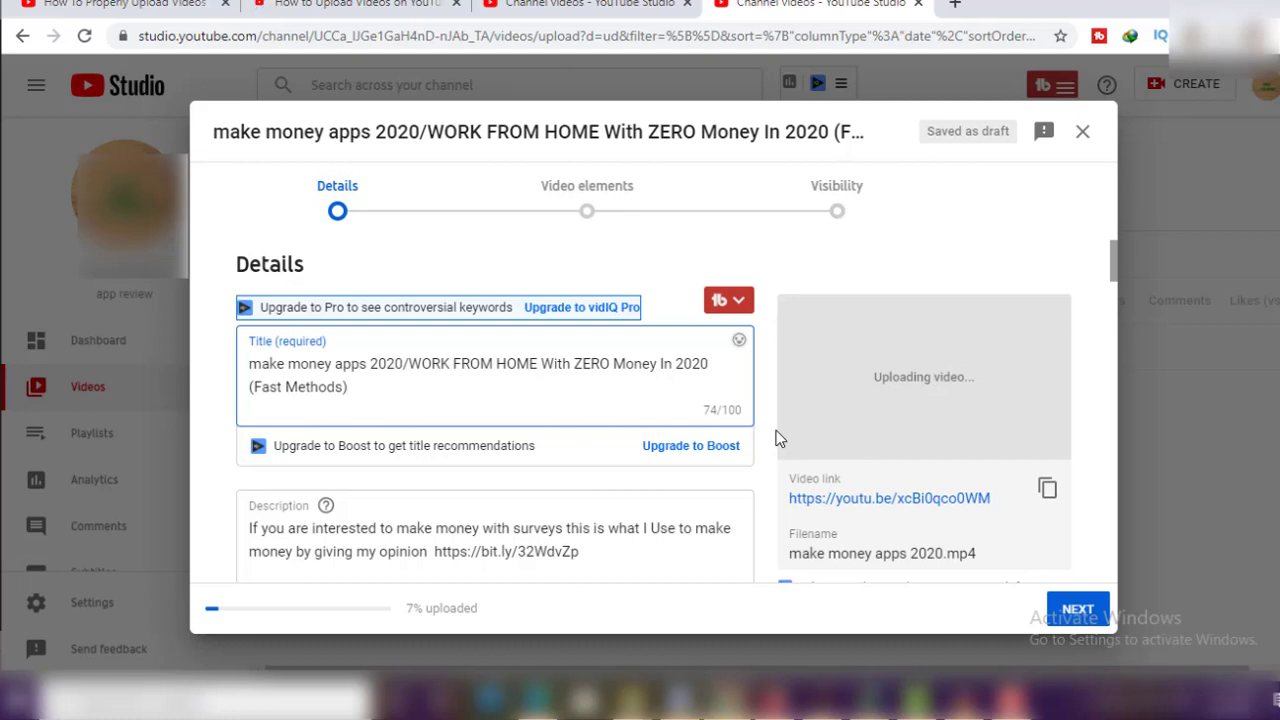
pyautogui.click(371, 365)
pyautogui.moveTo(403, 365); pyautogui.dragTo(233, 350)
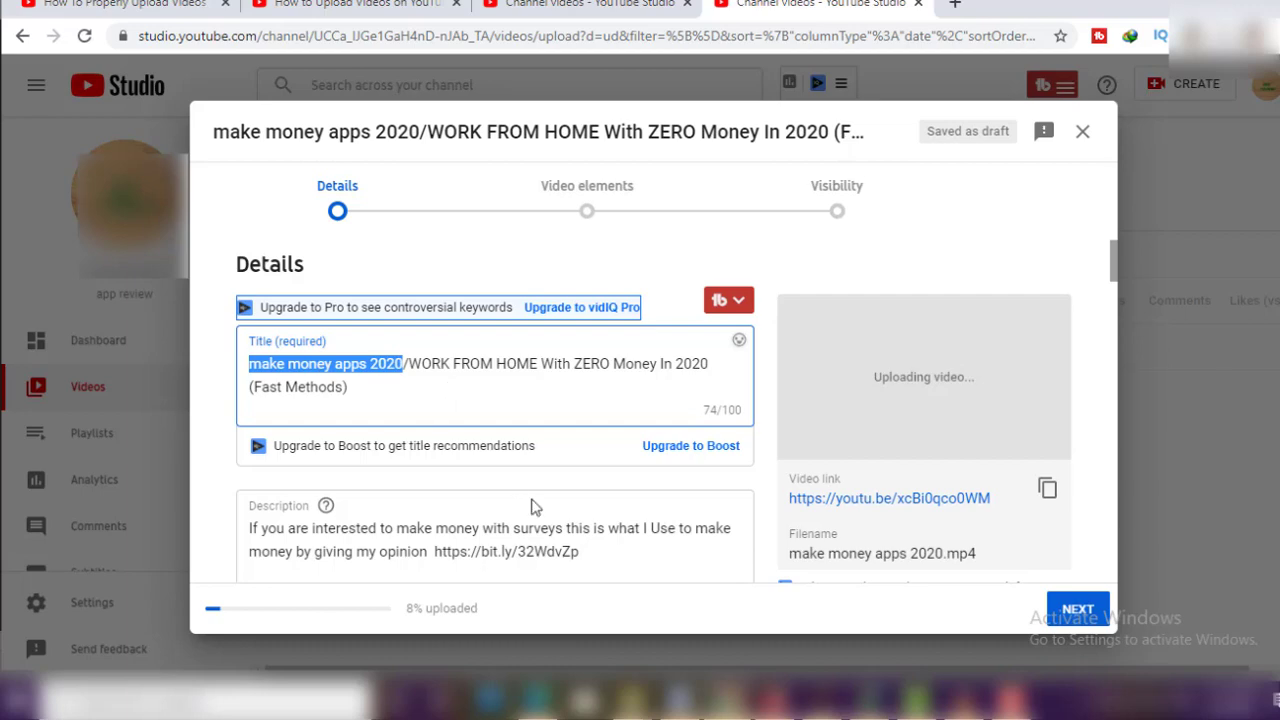
# Step: Switch to the open YouTube video page and launch TubeBuddy's Keyword Explorer
pyautogui.click(370, 14)
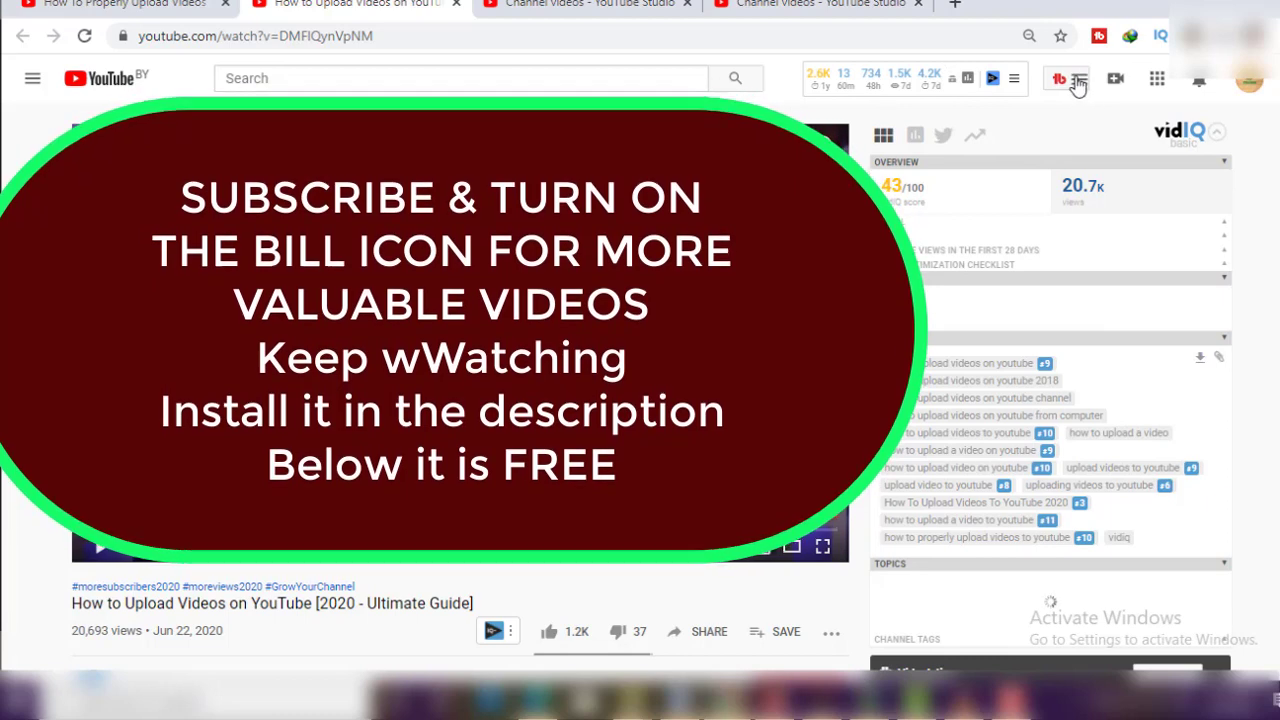
pyautogui.click(1077, 82)
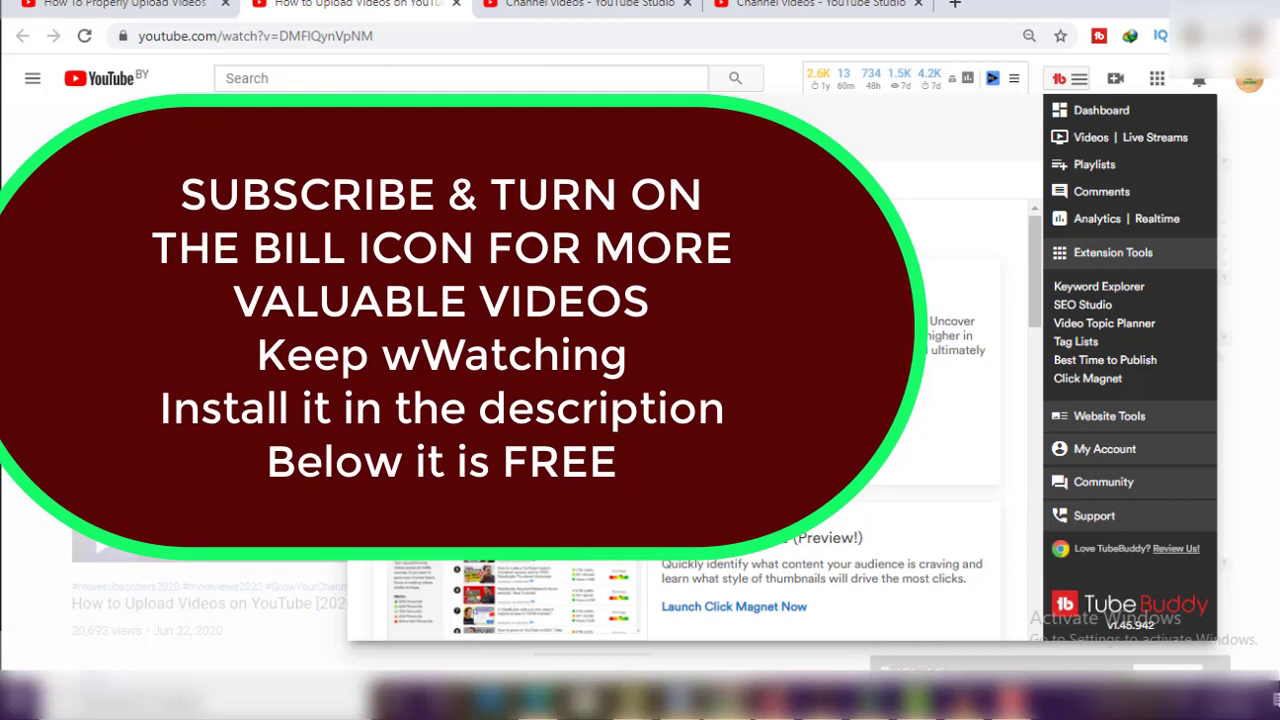
pyautogui.click(1098, 286)
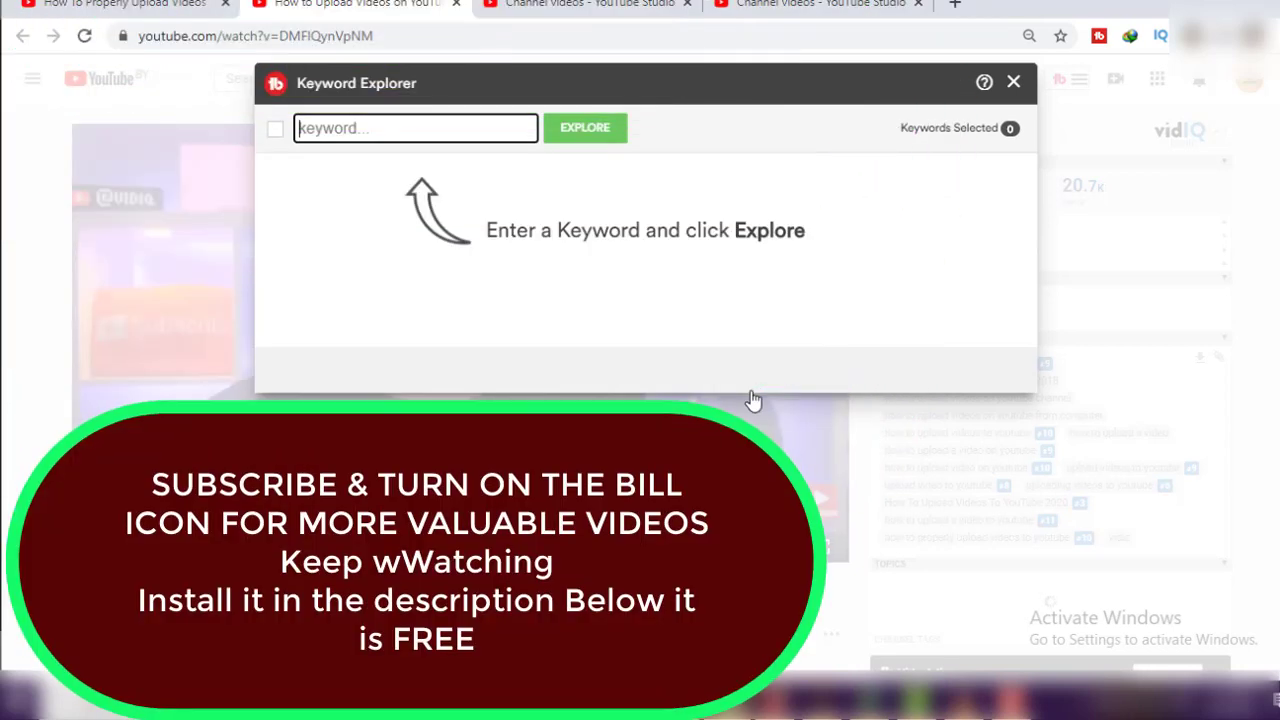
# Step: Explore the keyword "make money online" in the Keyword Explorer, dismissing the download manager warning
pyautogui.click(438, 125)
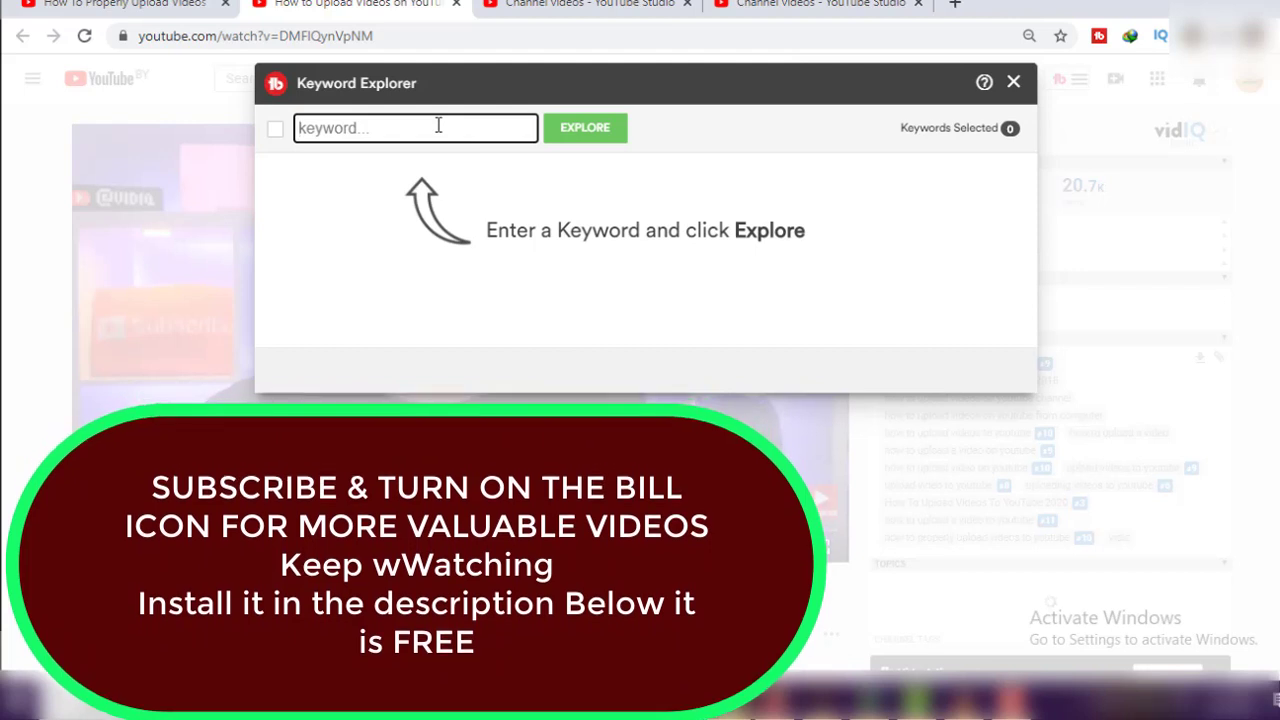
pyautogui.write('m')
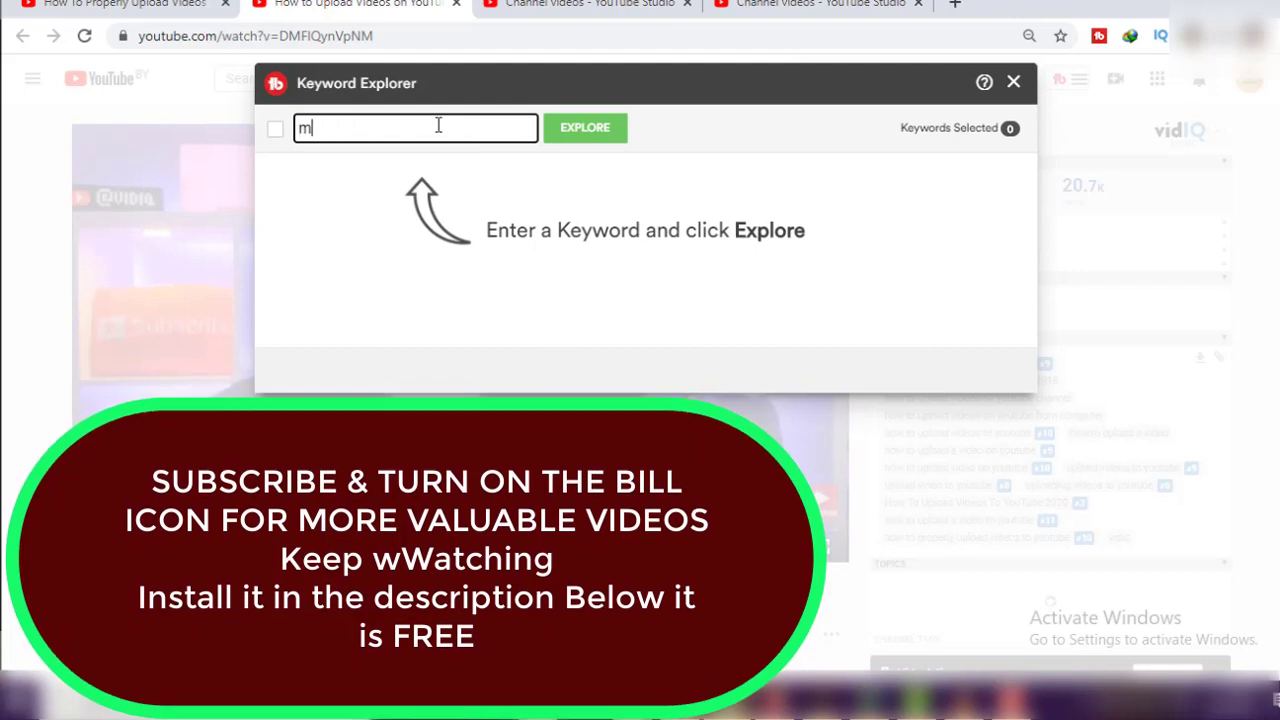
pyautogui.write('ake mon')
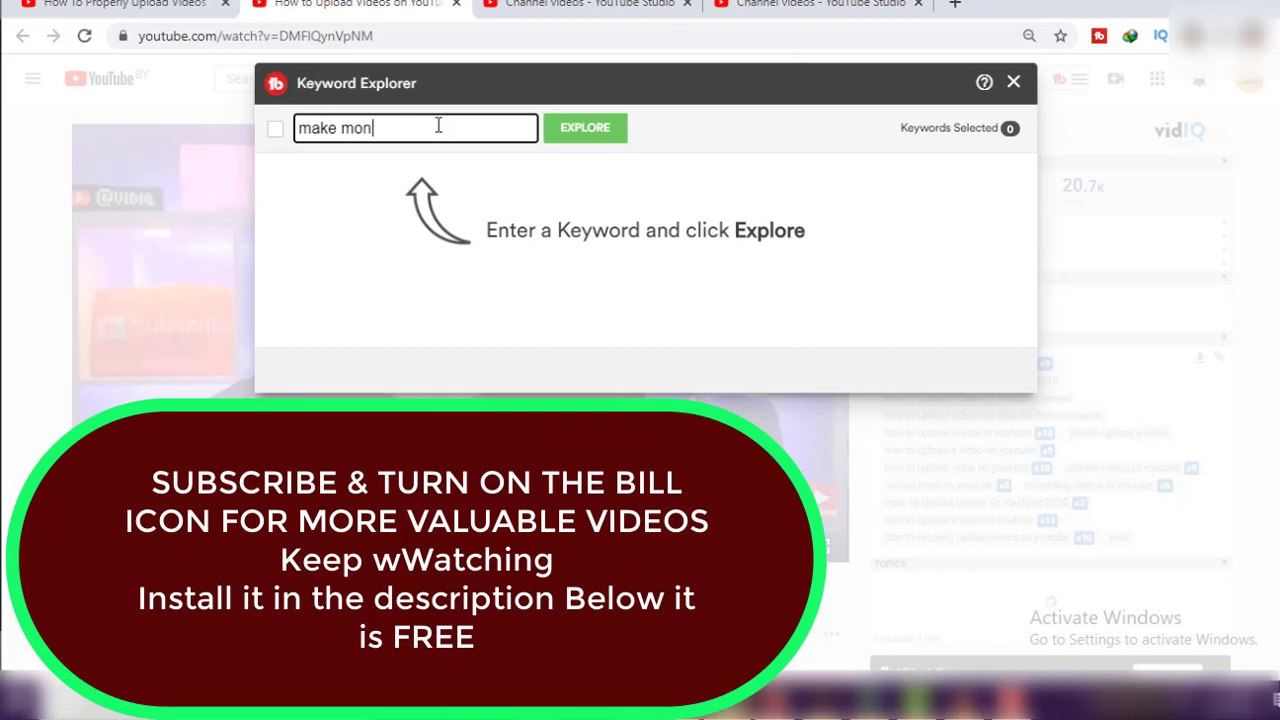
pyautogui.write('ey online')
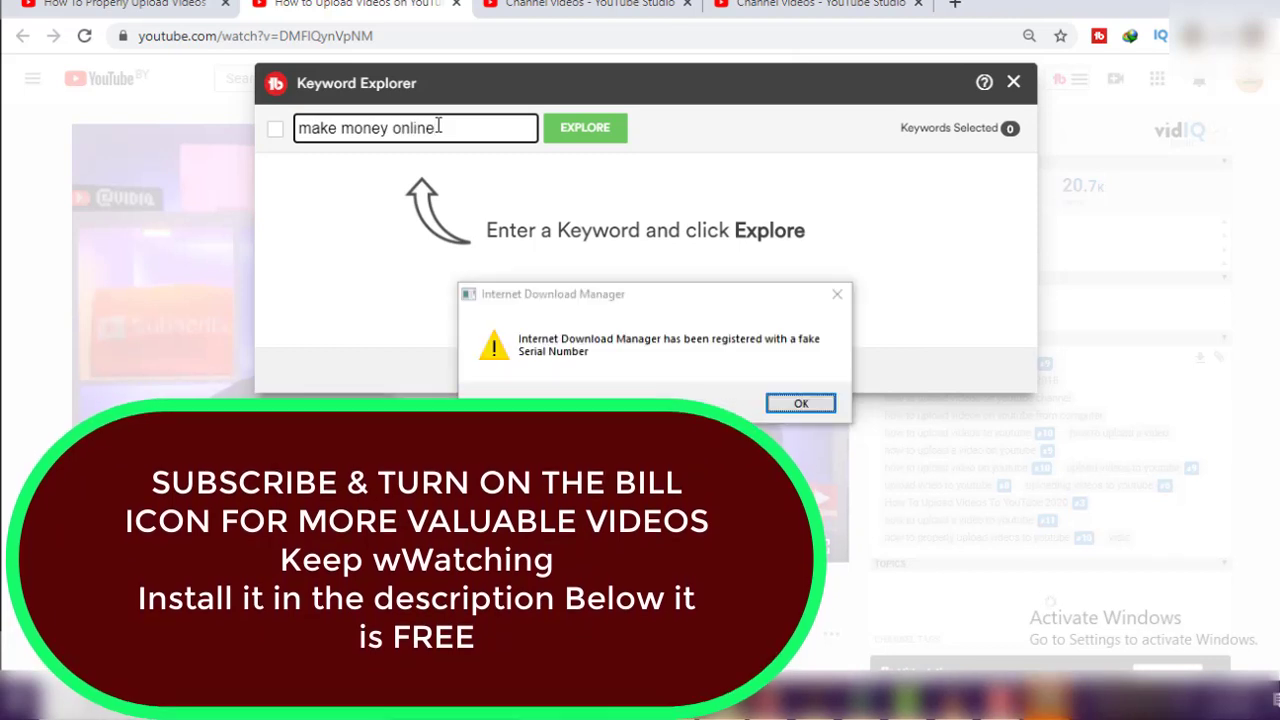
pyautogui.press('Return')
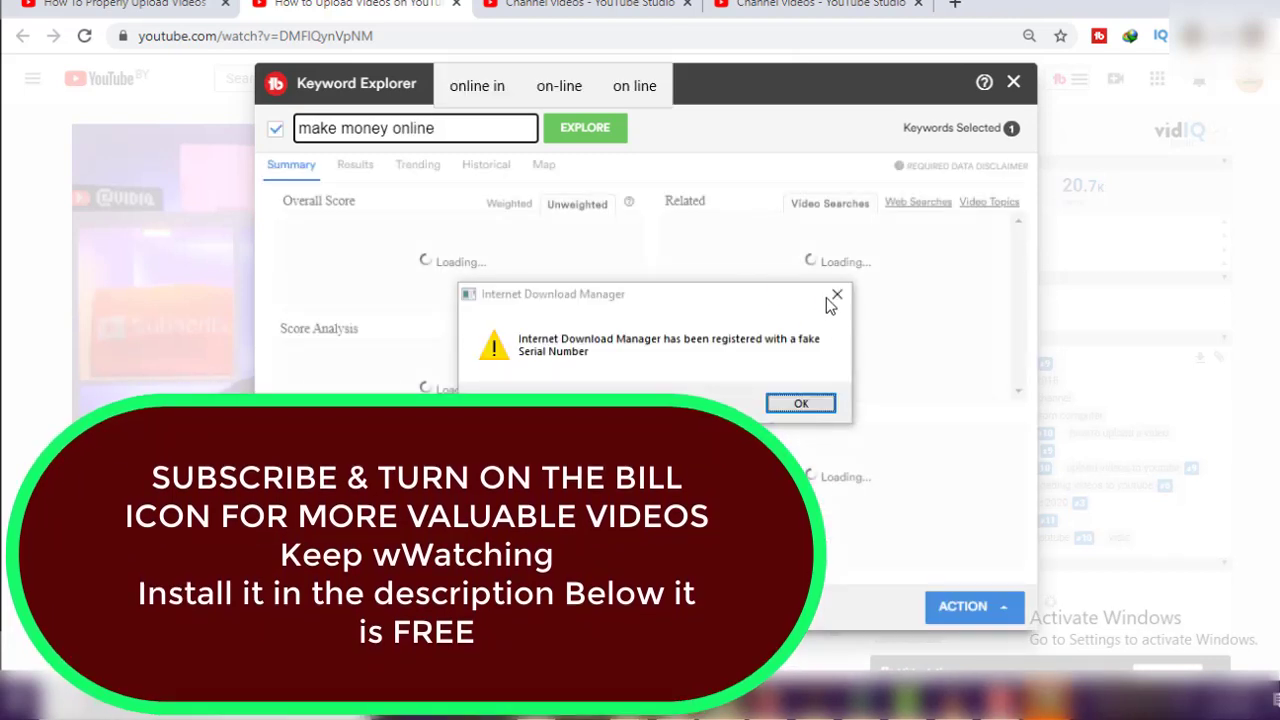
pyautogui.click(836, 295)
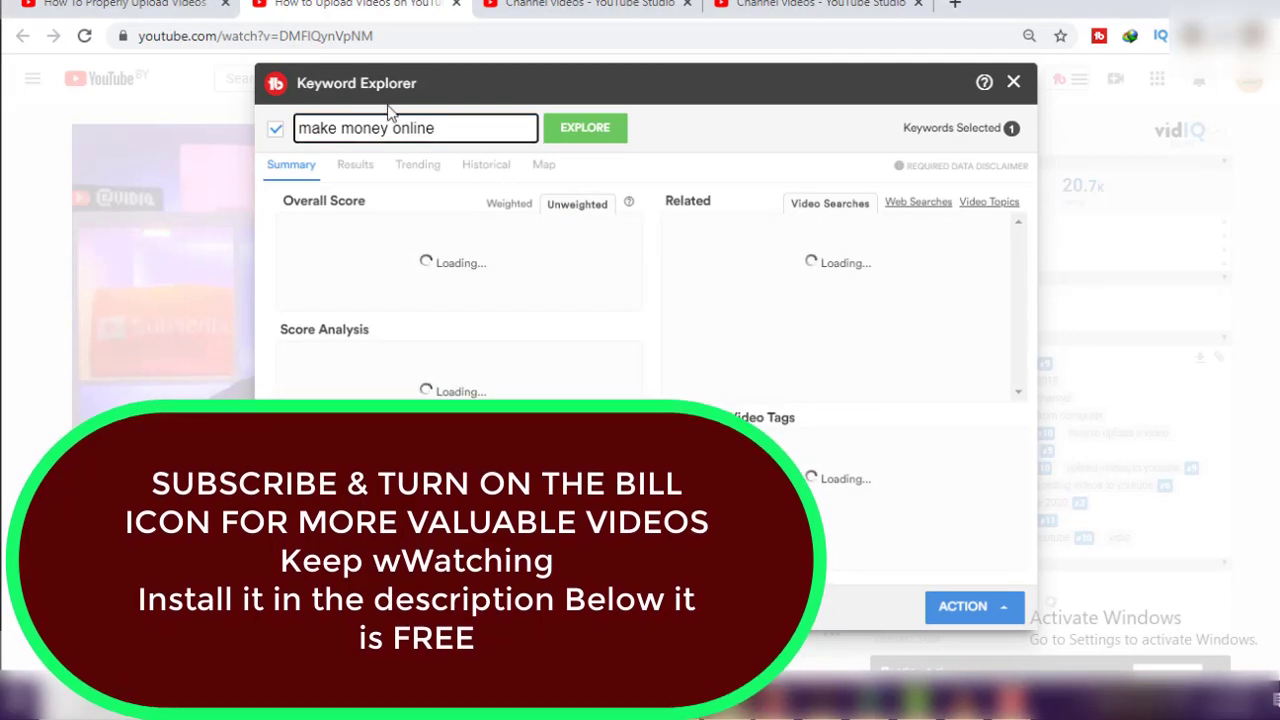
pyautogui.click(590, 134)
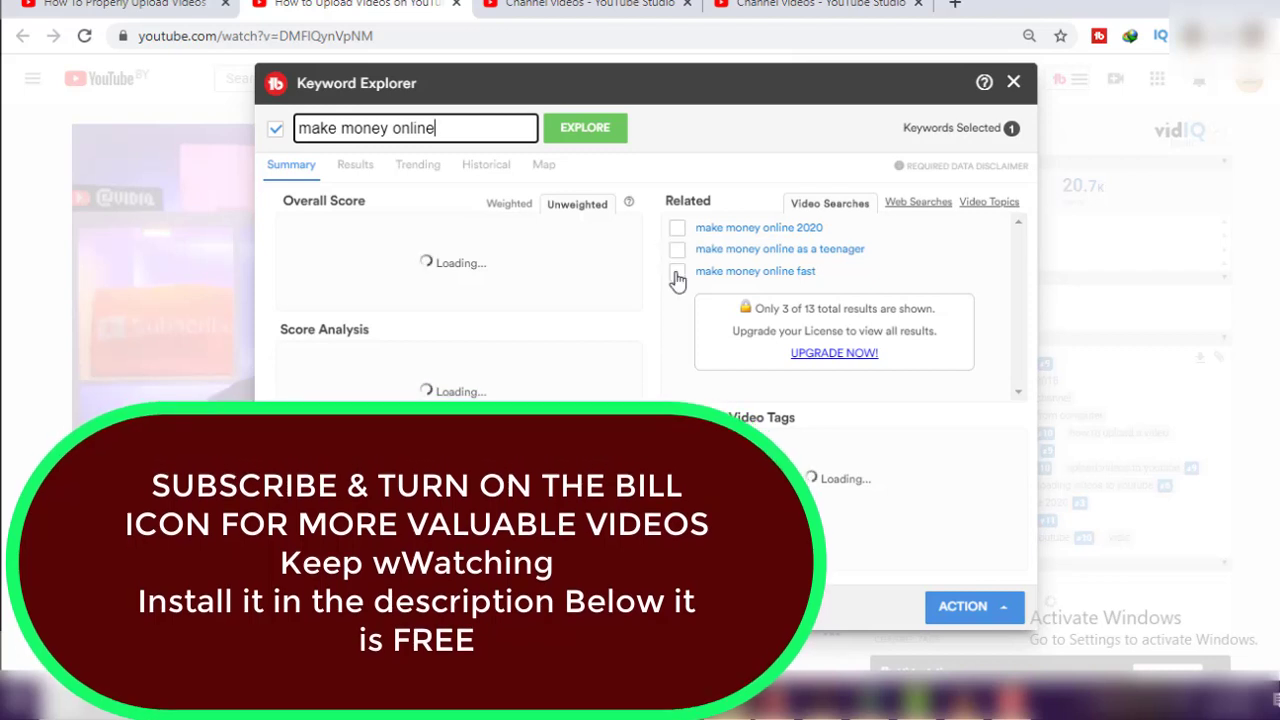
# Step: Explore the related video search keyword "make money online 2020"
pyautogui.click(450, 133)
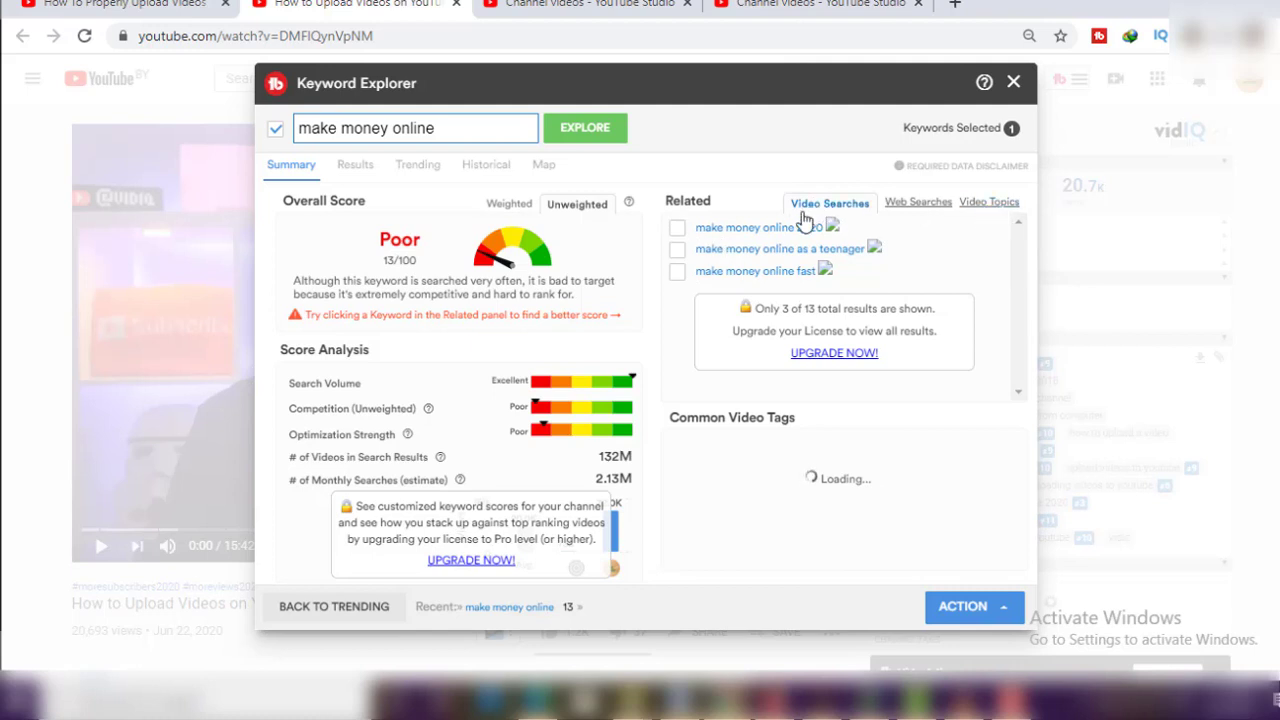
pyautogui.click(679, 230)
pyautogui.click(729, 230)
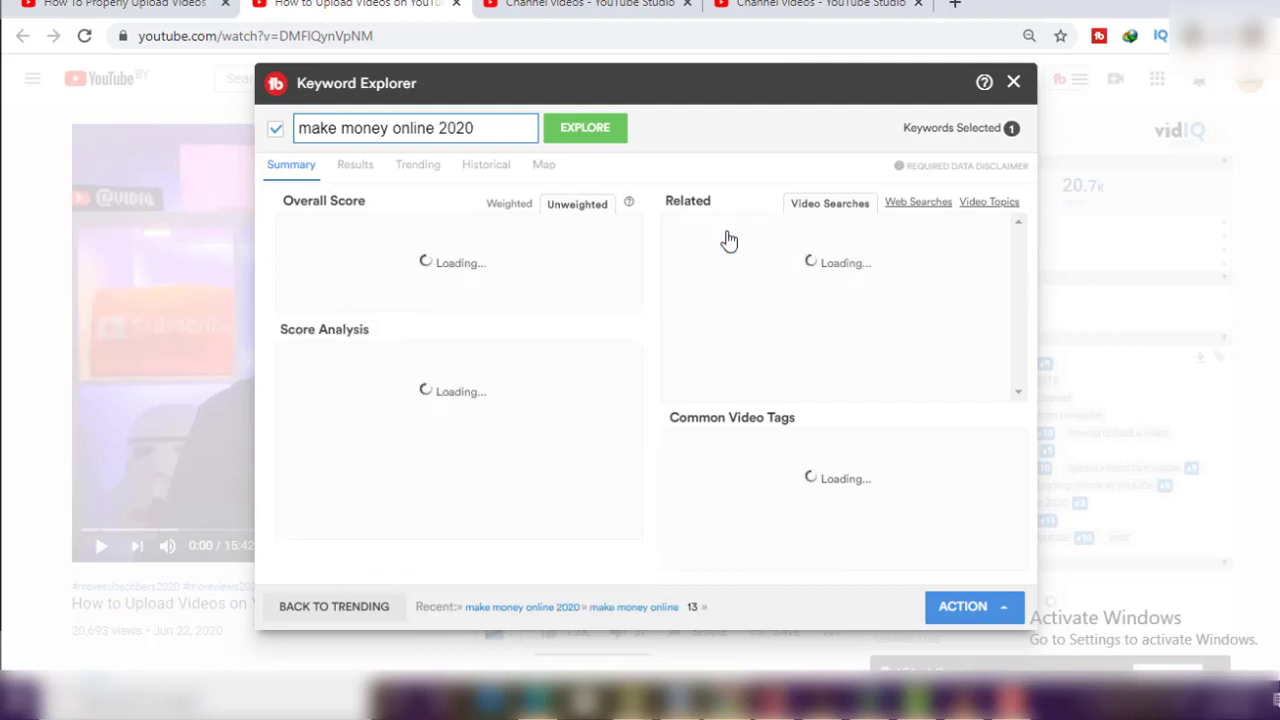
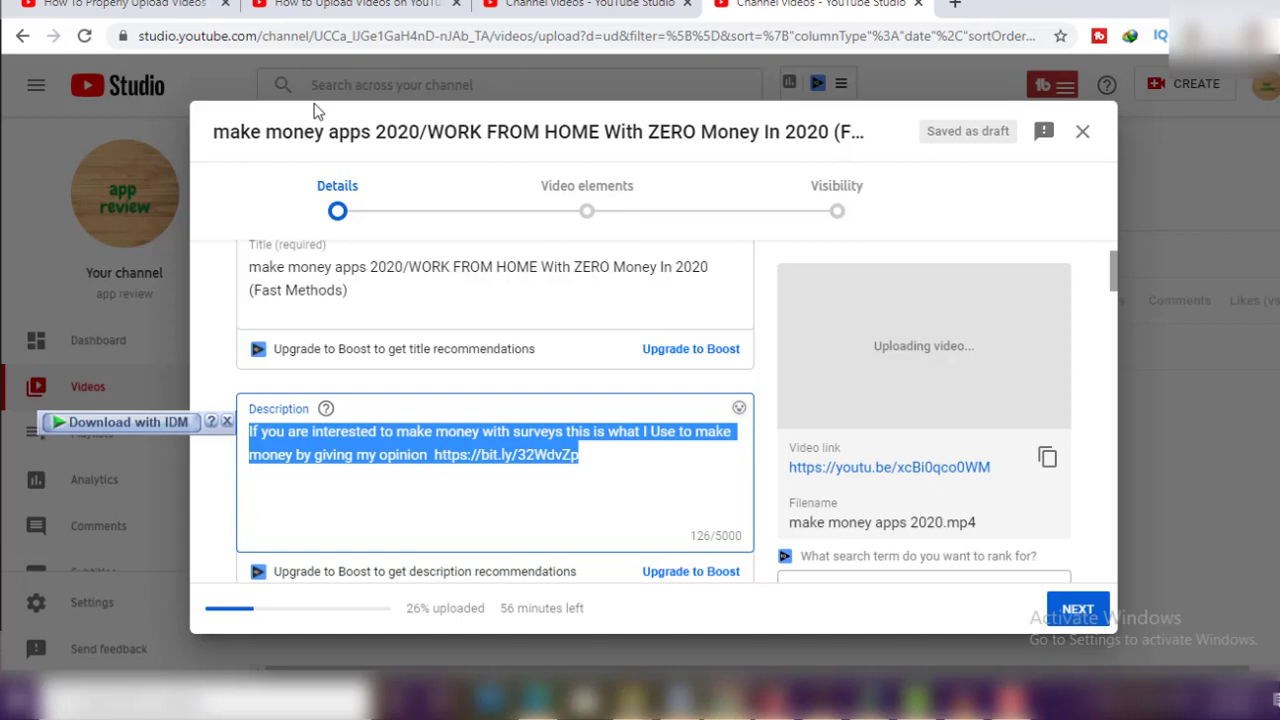
# Step: Dismiss the download manager warning and look through the YouTube search results for "prank" and their descriptions
pyautogui.click(434, 518)
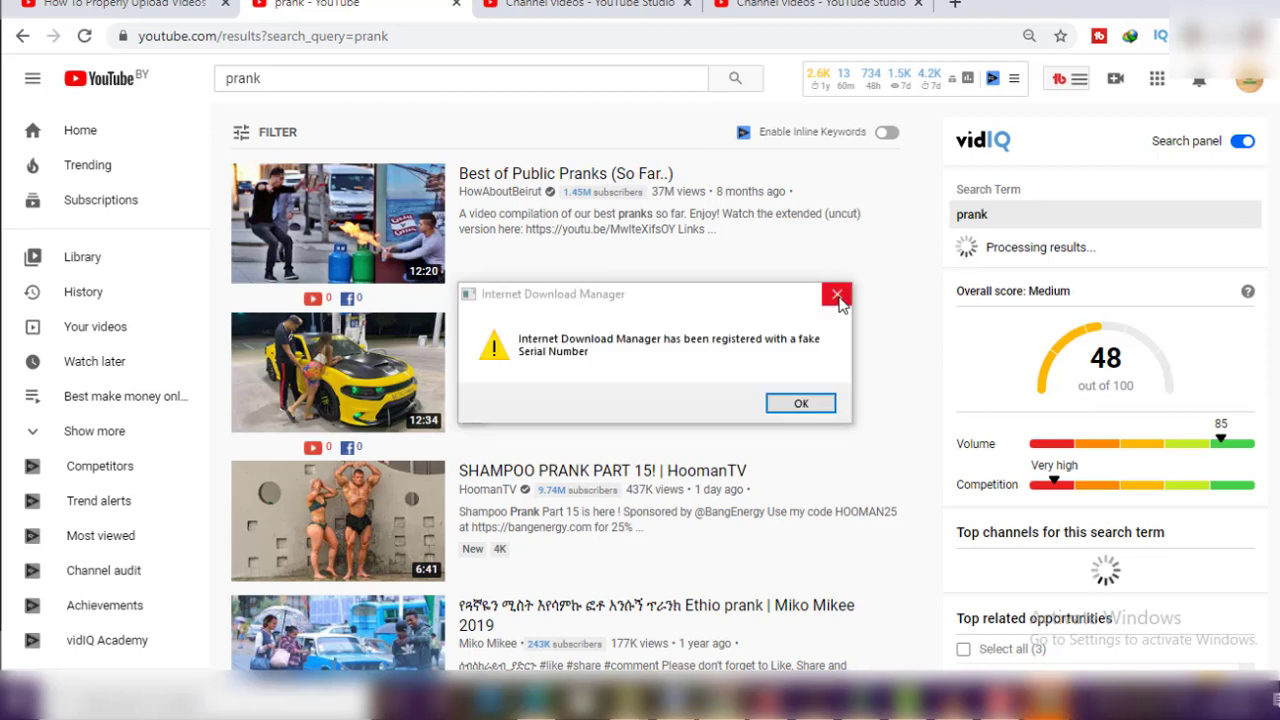
pyautogui.click(832, 291)
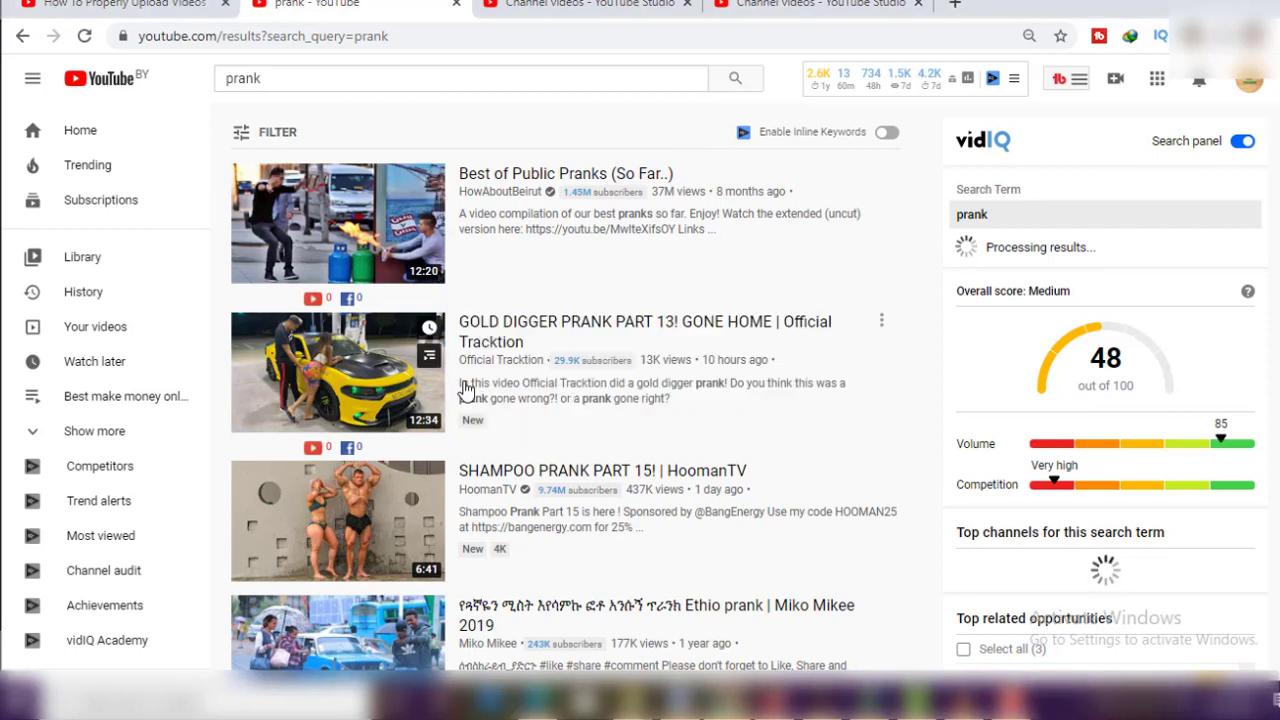
pyautogui.scroll(-2, 694, 546)
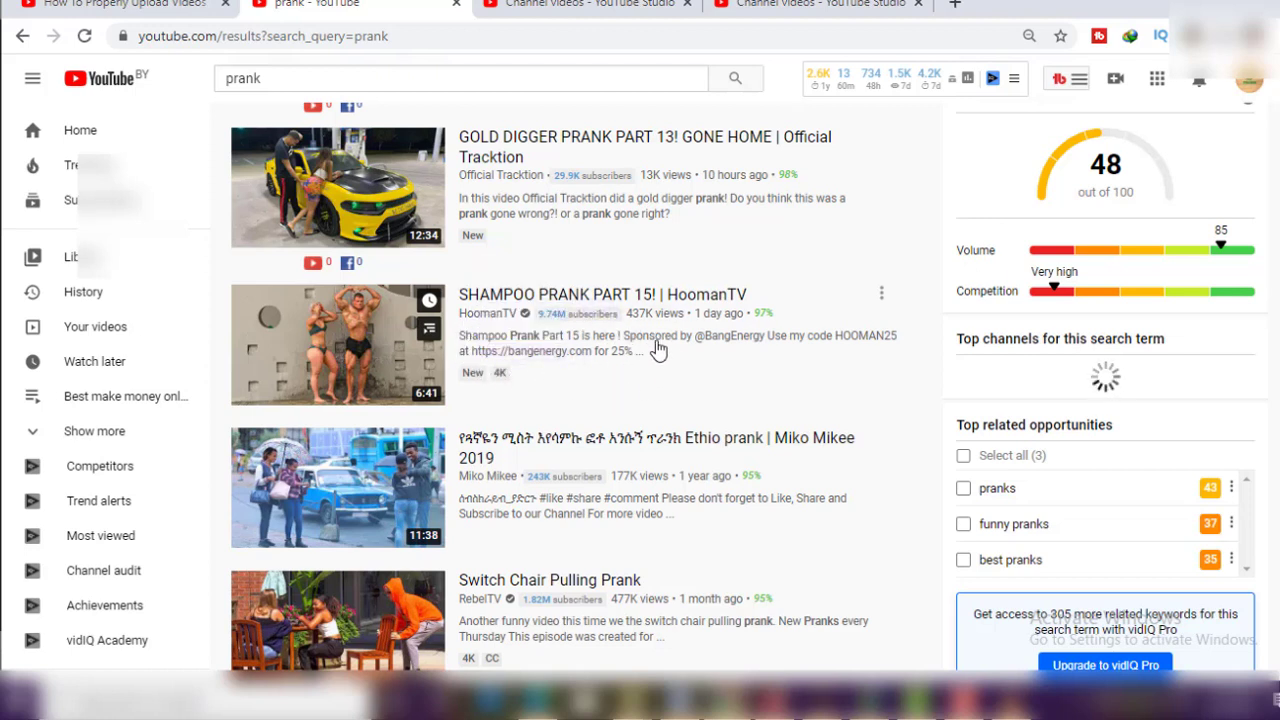
pyautogui.moveTo(500, 180)
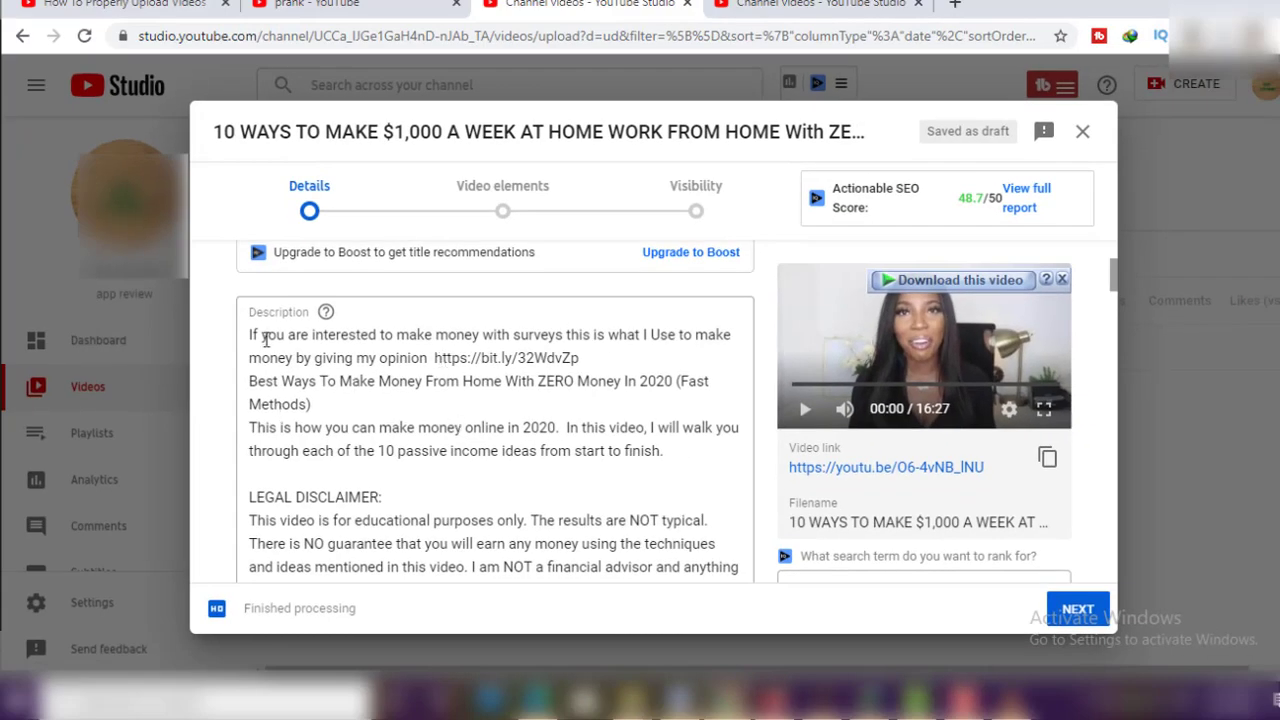
# Step: Examine the opening lines of the "10 WAYS TO MAKE $1,000 A WEEK" draft's description and dismiss the download manager warning
pyautogui.moveTo(251, 337); pyautogui.dragTo(262, 358)
pyautogui.click(330, 390)
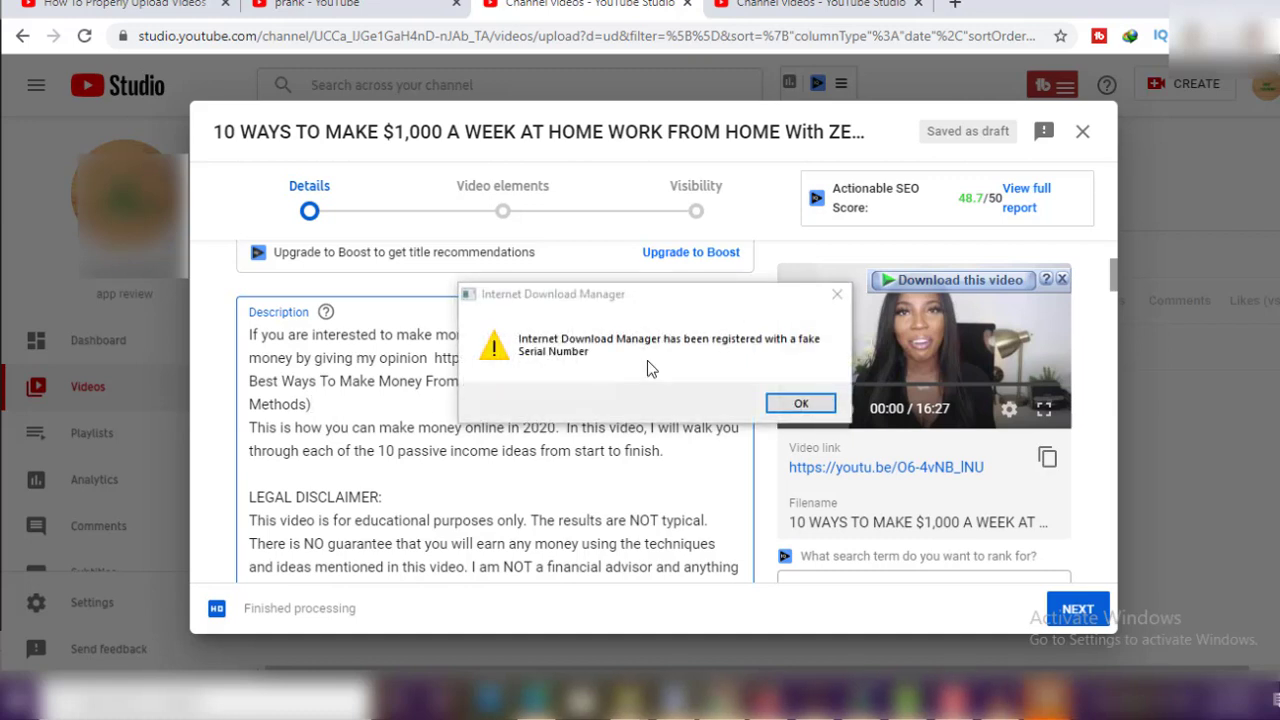
pyautogui.click(836, 295)
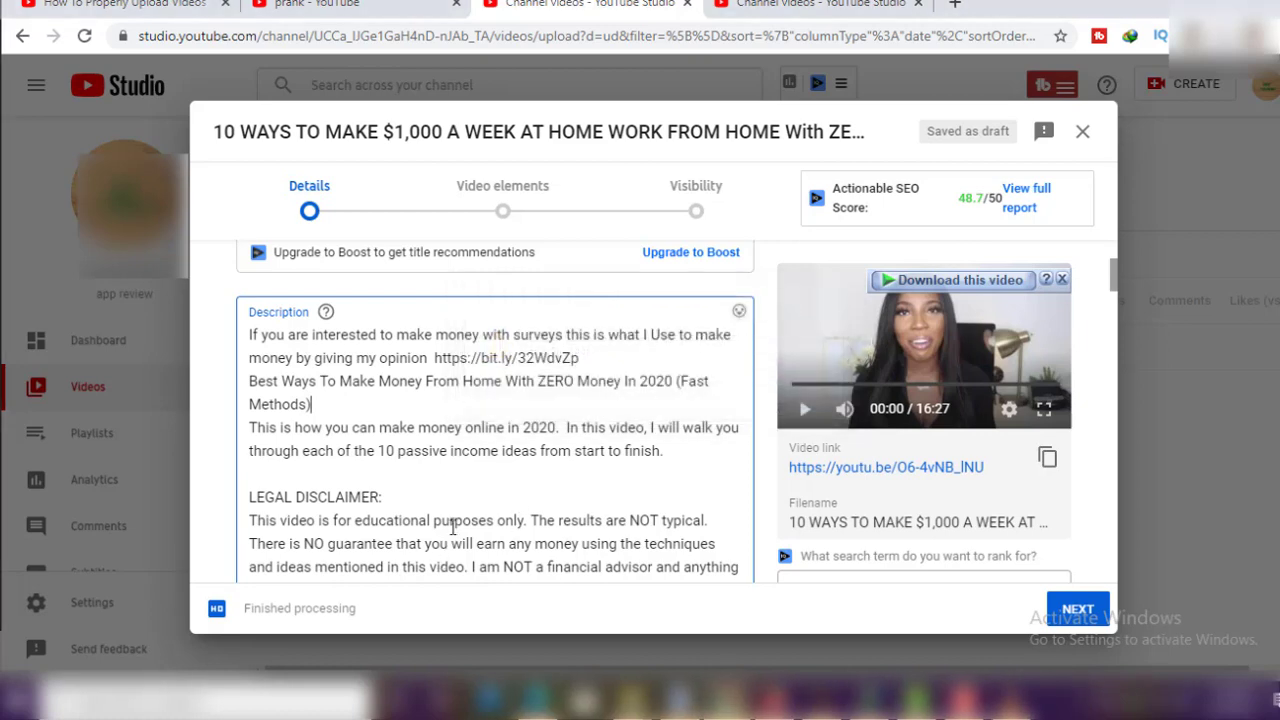
# Step: Download the "How To Make Money Online" design from Canva and upload it as the draft's custom thumbnail in YouTube Studio
pyautogui.scroll(-1, 477, 420)
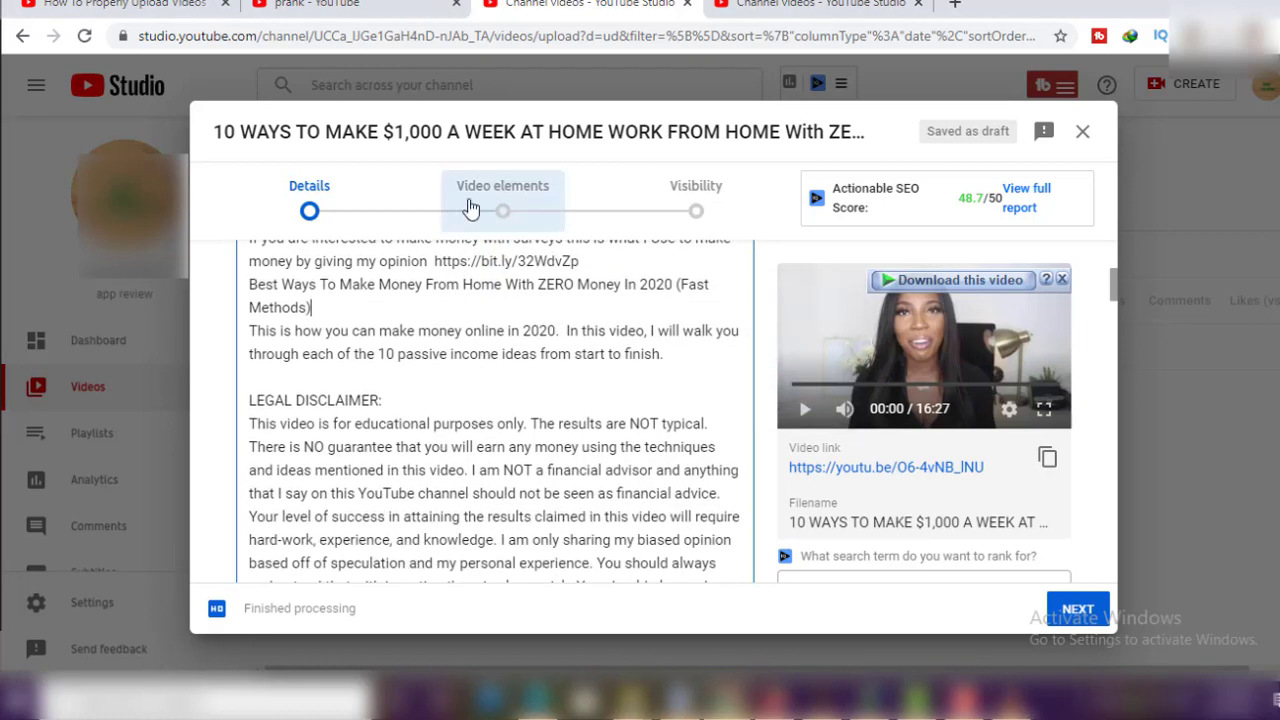
pyautogui.scroll(-5, 504, 313)
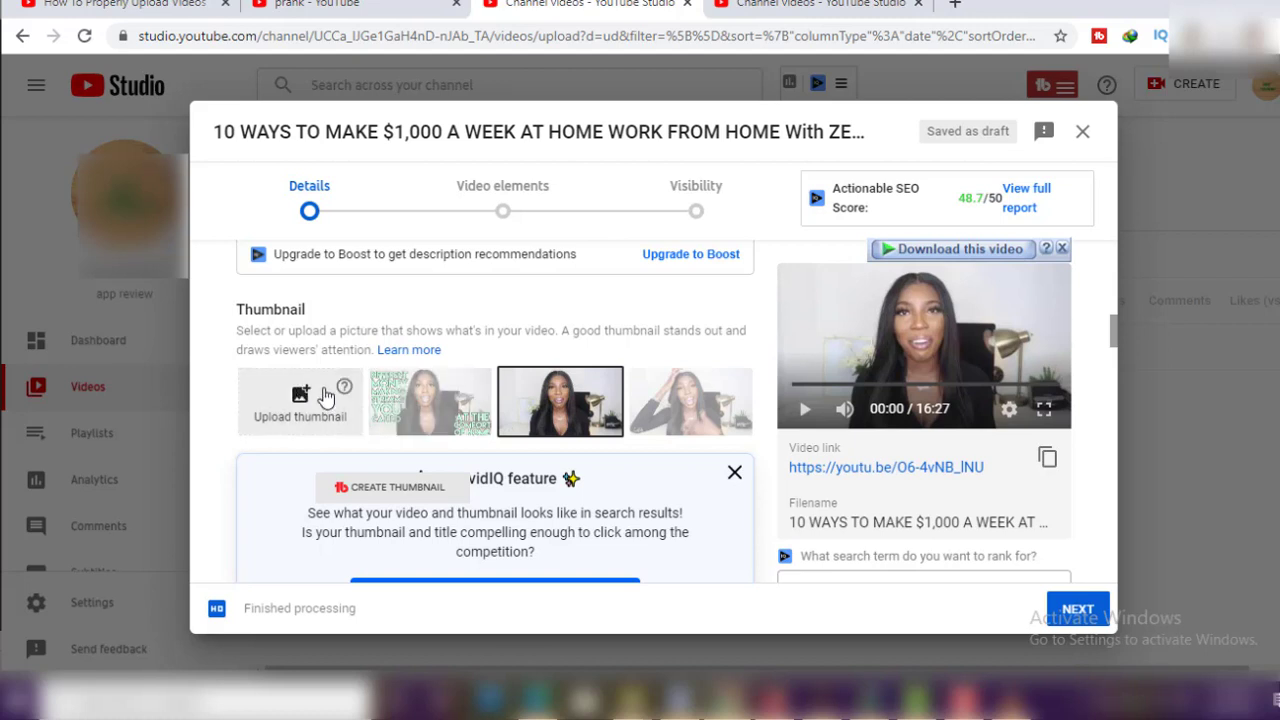
pyautogui.moveTo(345, 395)
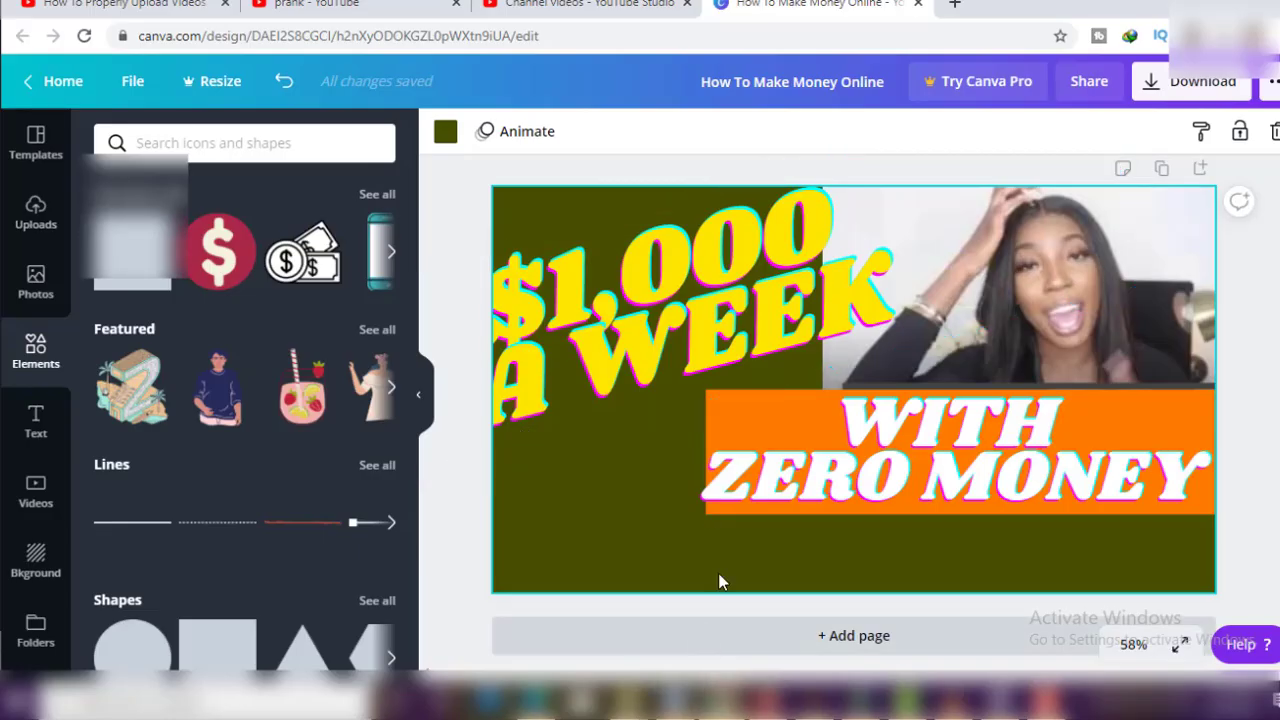
pyautogui.click(1188, 84)
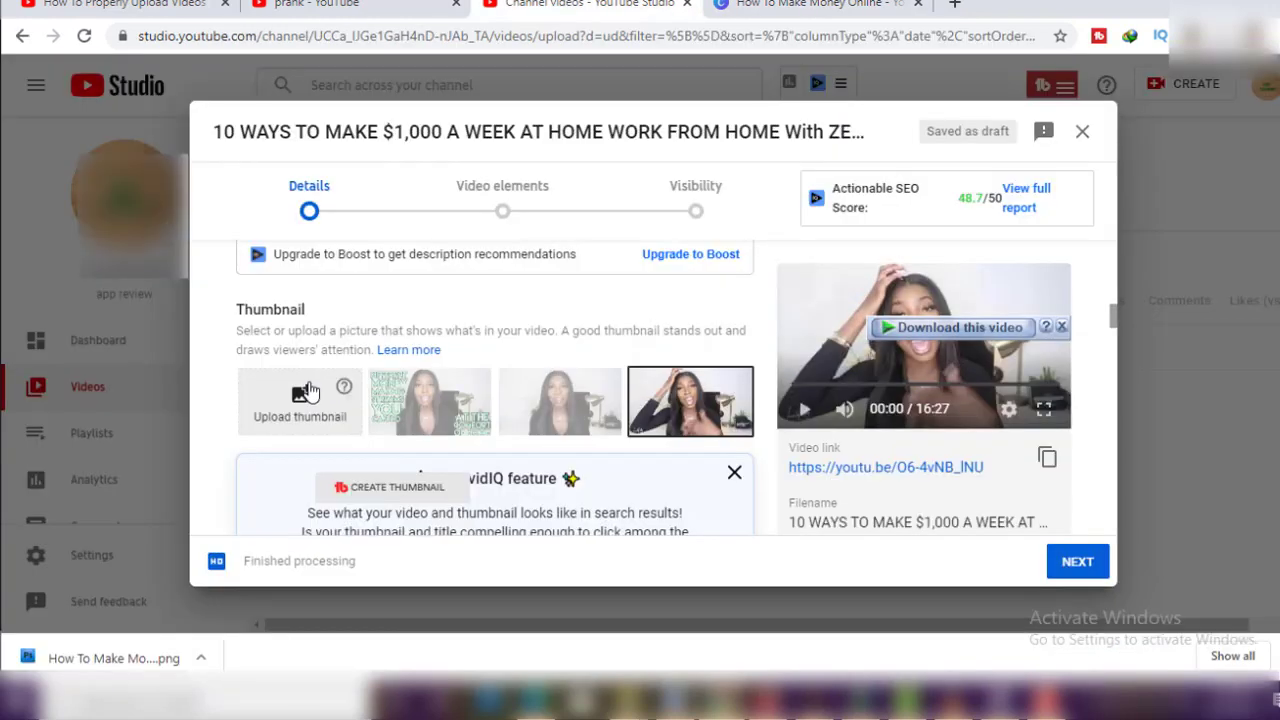
pyautogui.click(308, 391)
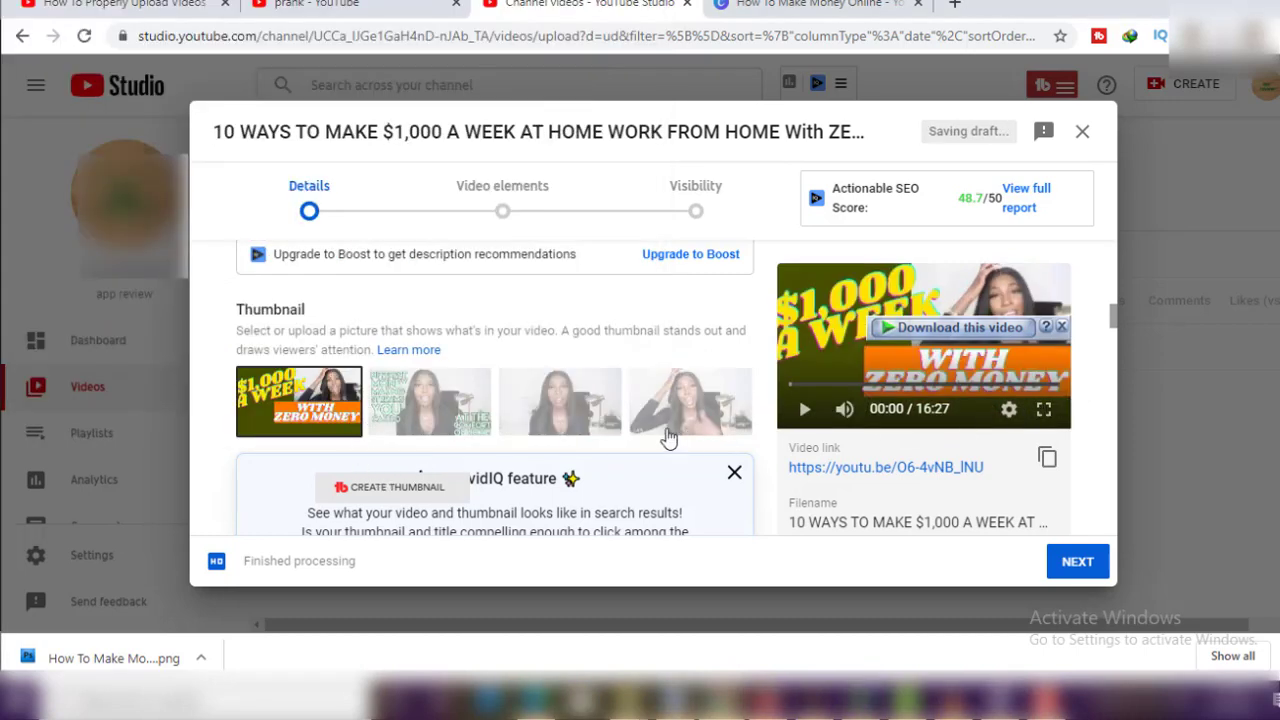
# Step: Dismiss the download manager warning and confirm "Best make money online site" as the draft's playlist
pyautogui.scroll(1, 380, 348)
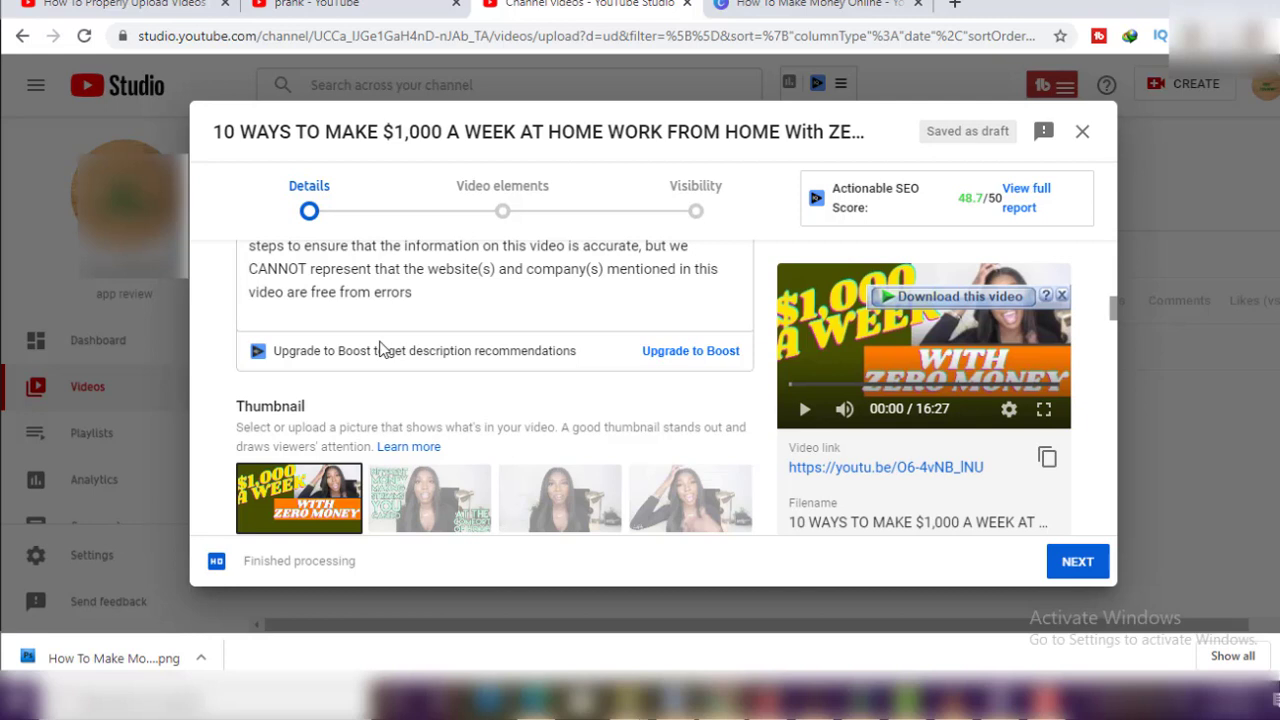
pyautogui.scroll(-5, 383, 480)
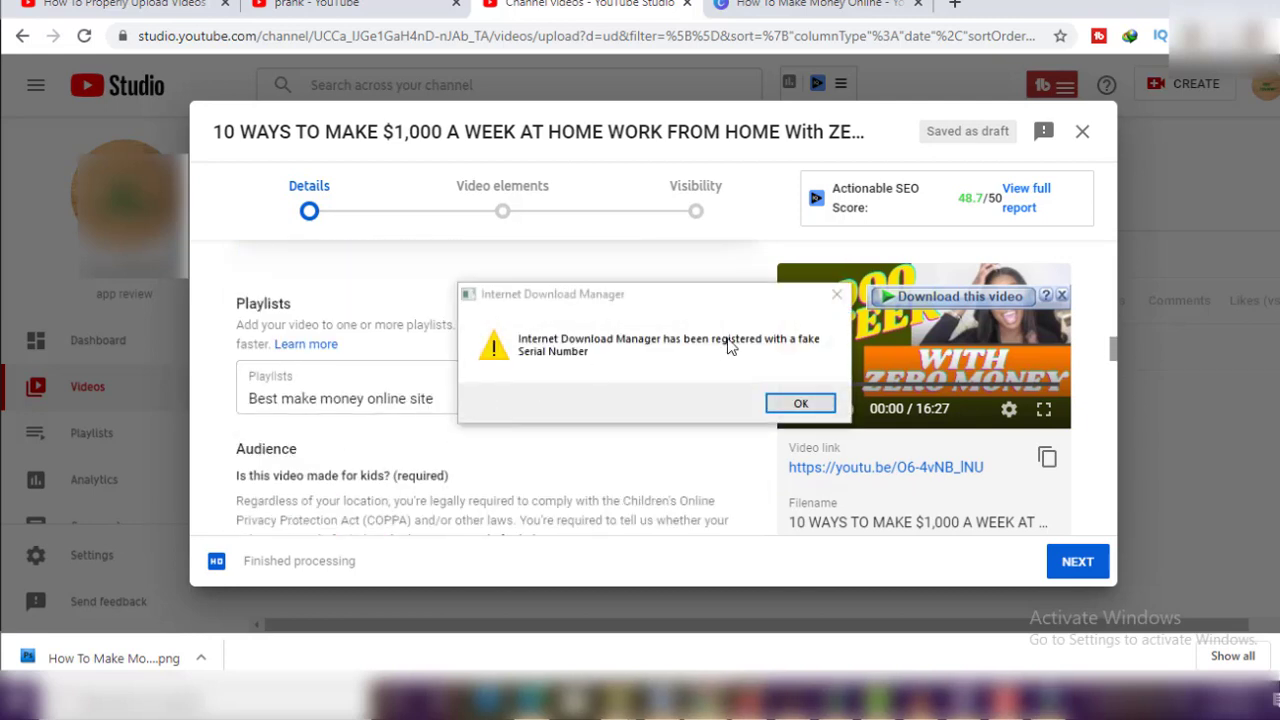
pyautogui.click(837, 294)
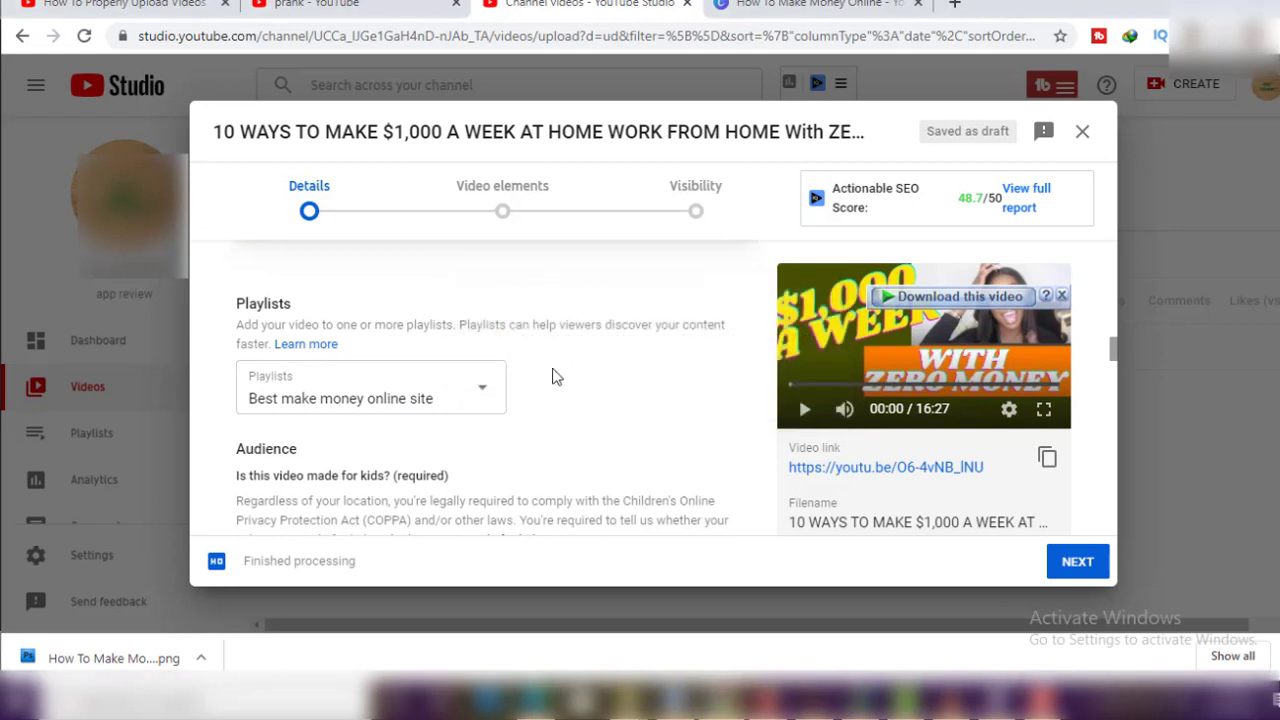
pyautogui.click(482, 394)
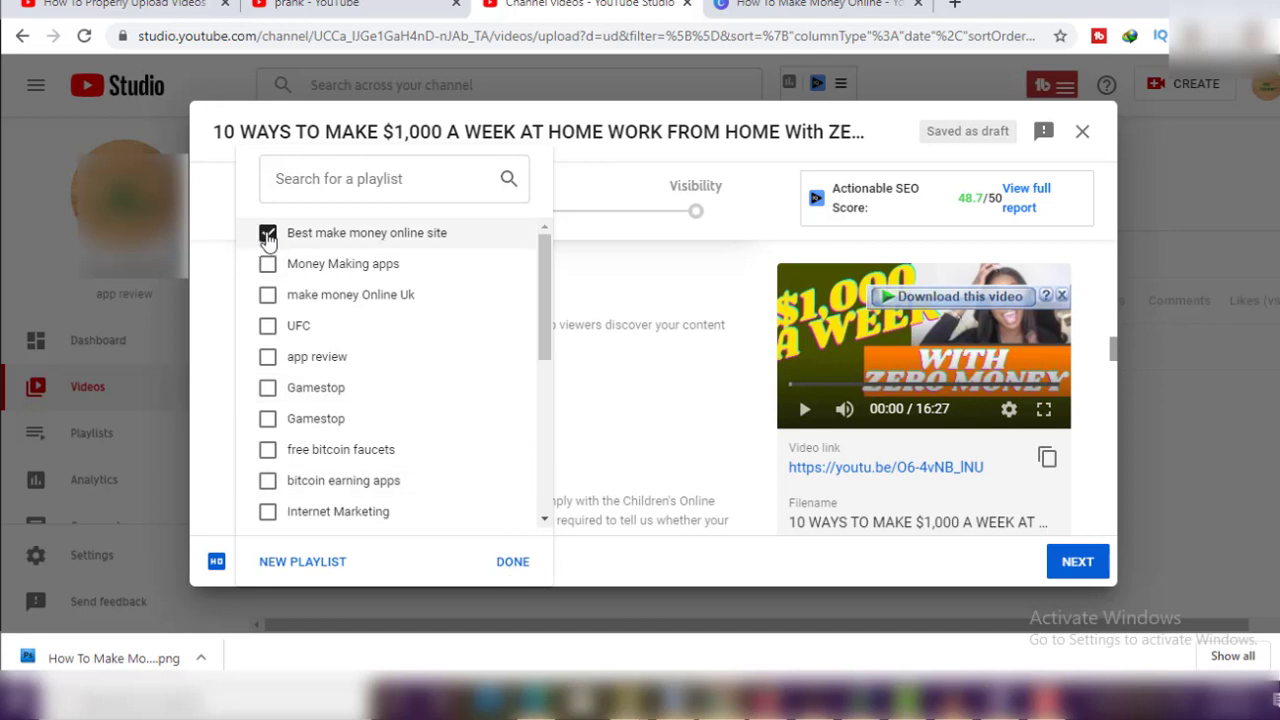
pyautogui.click(508, 566)
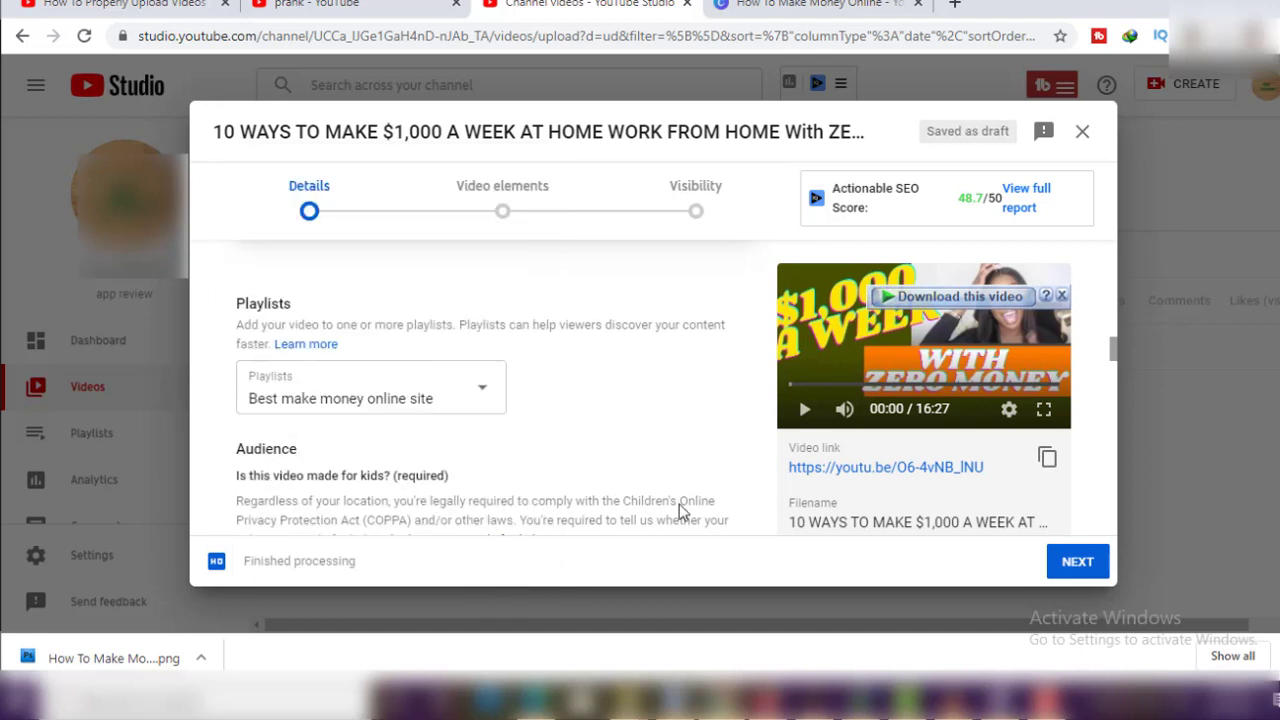
# Step: Review the draft's made-for-kids, age restriction and paid promotion settings
pyautogui.scroll(-3, 510, 431)
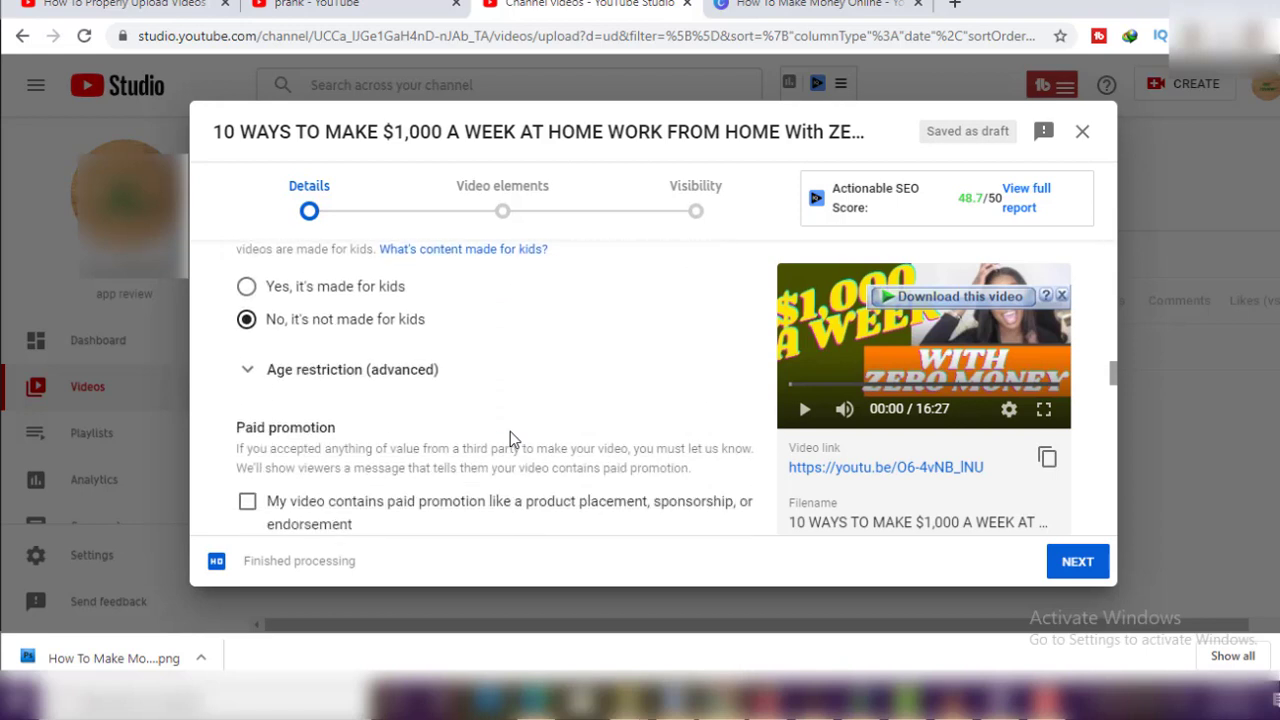
pyautogui.scroll(1, 510, 431)
pyautogui.scroll(-1, 394, 429)
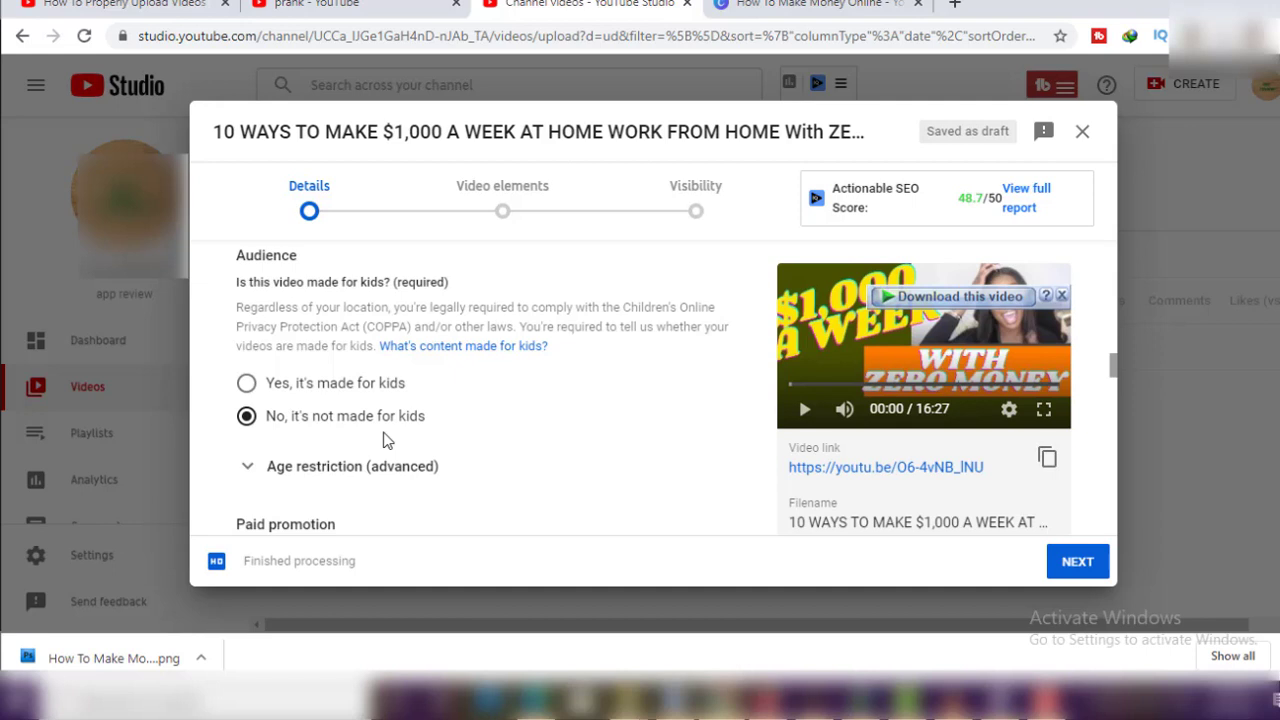
pyautogui.scroll(-5, 508, 471)
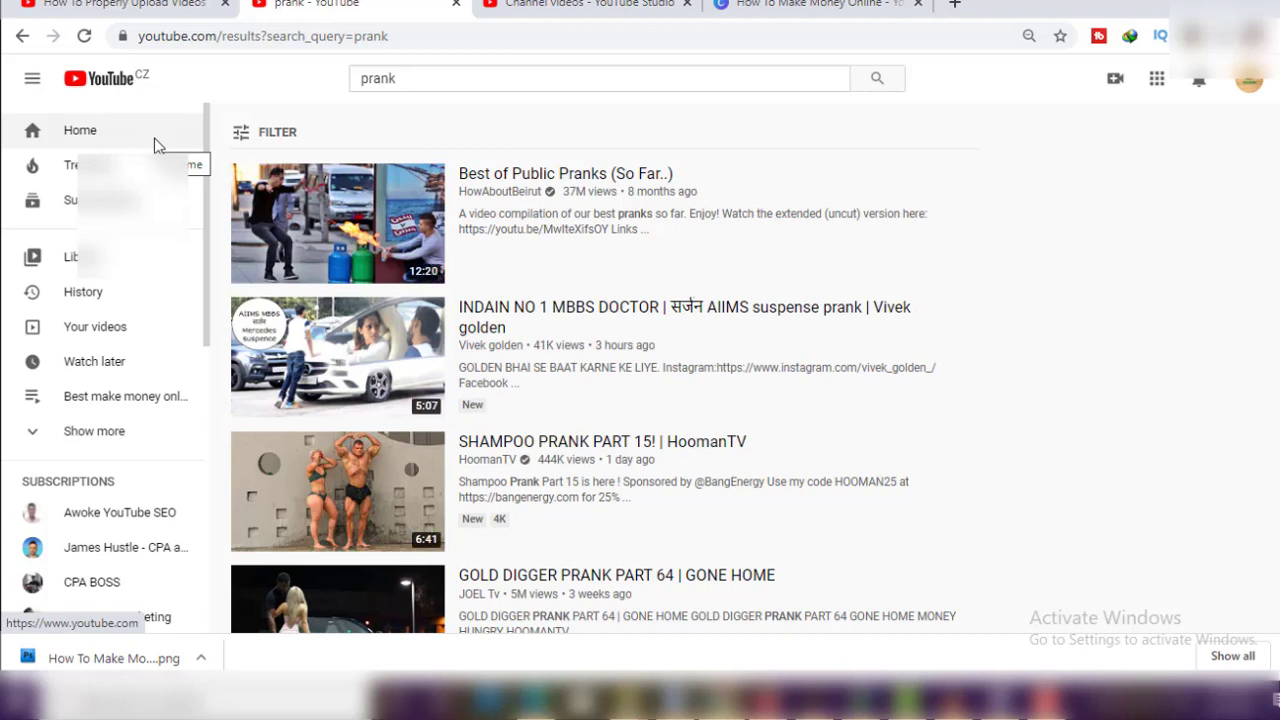
# Step: Open the video "Best of Public Pranks (So Far..)" from the YouTube search results and copy its video tags to the clipboard
pyautogui.moveTo(386, 78); pyautogui.dragTo(334, 80)
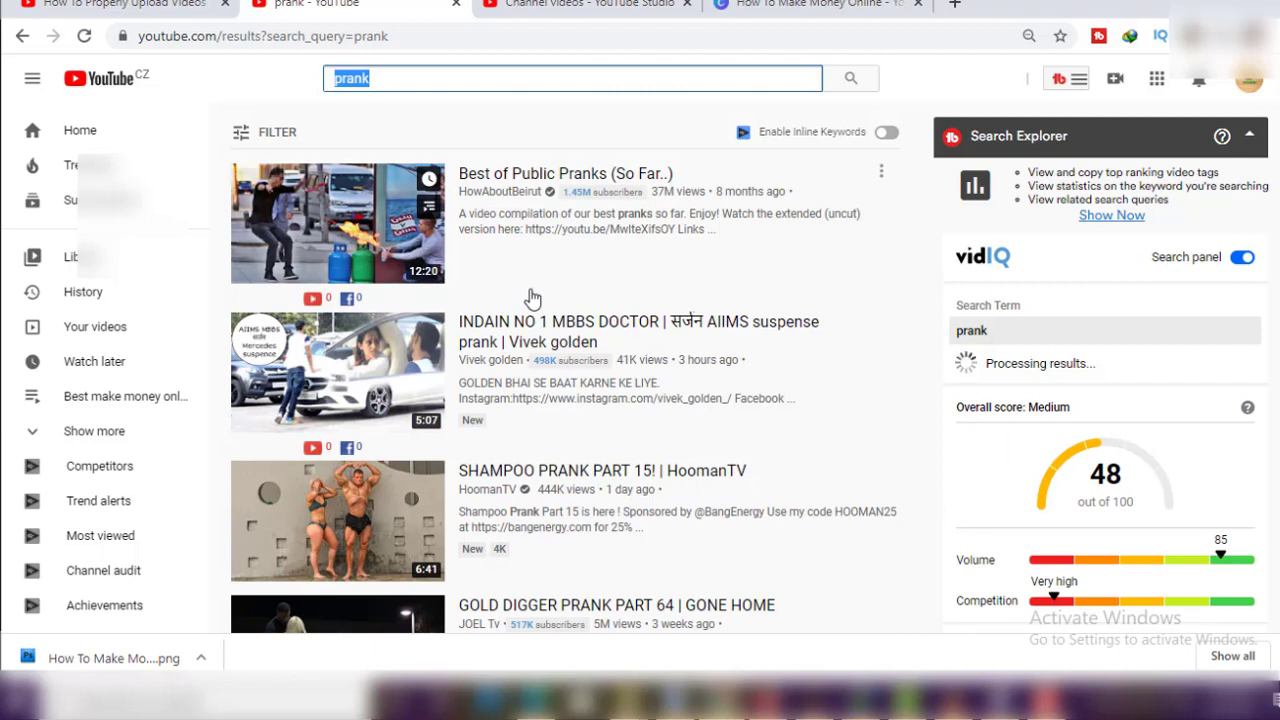
pyautogui.click(518, 180)
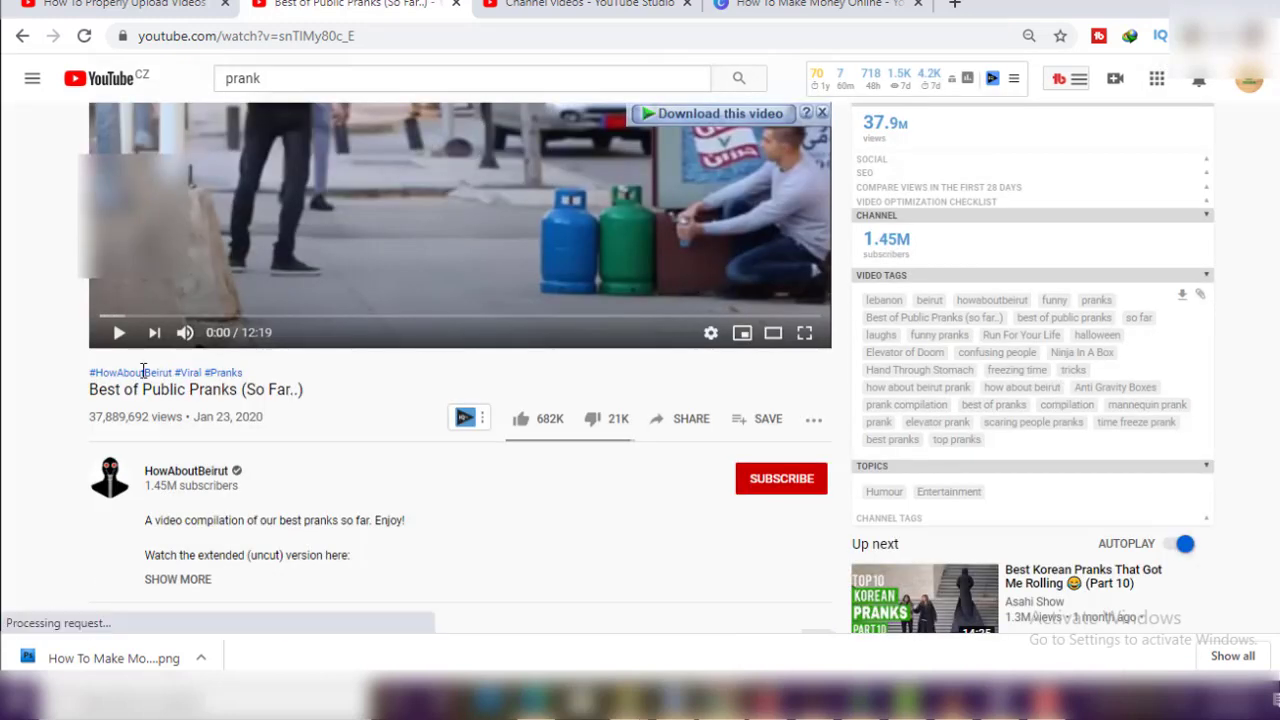
pyautogui.click(1204, 296)
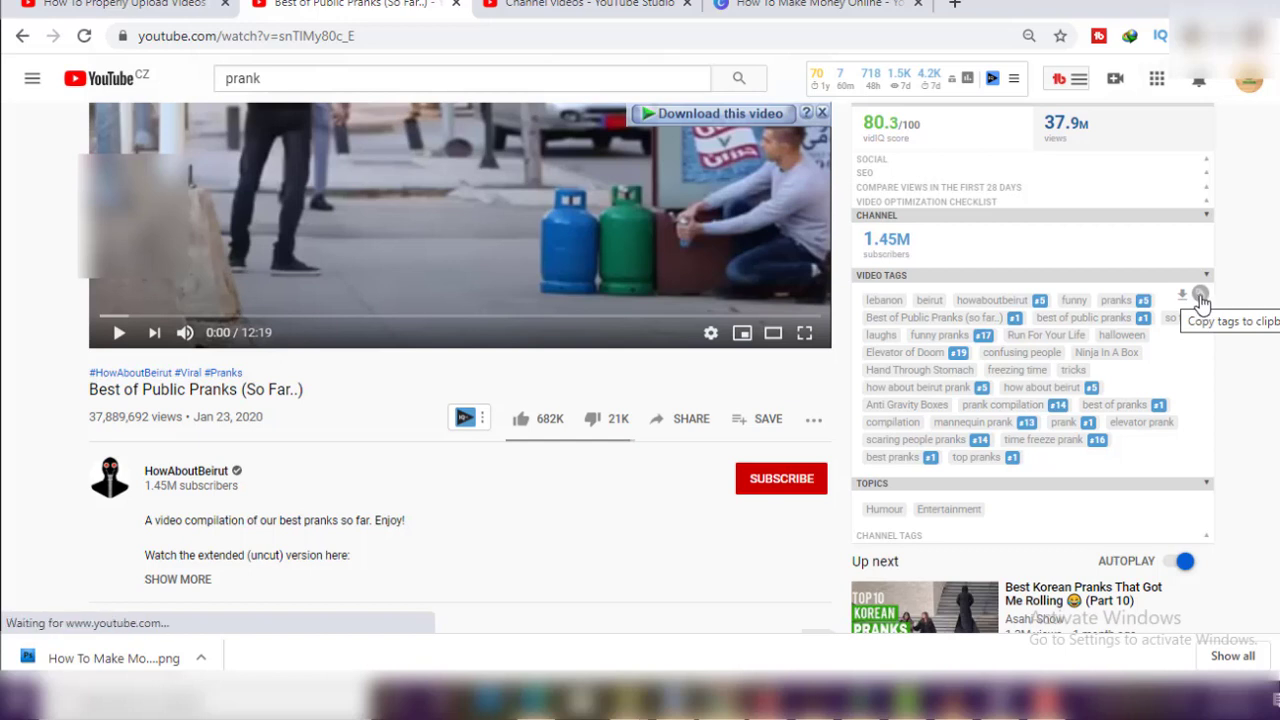
pyautogui.click(1202, 297)
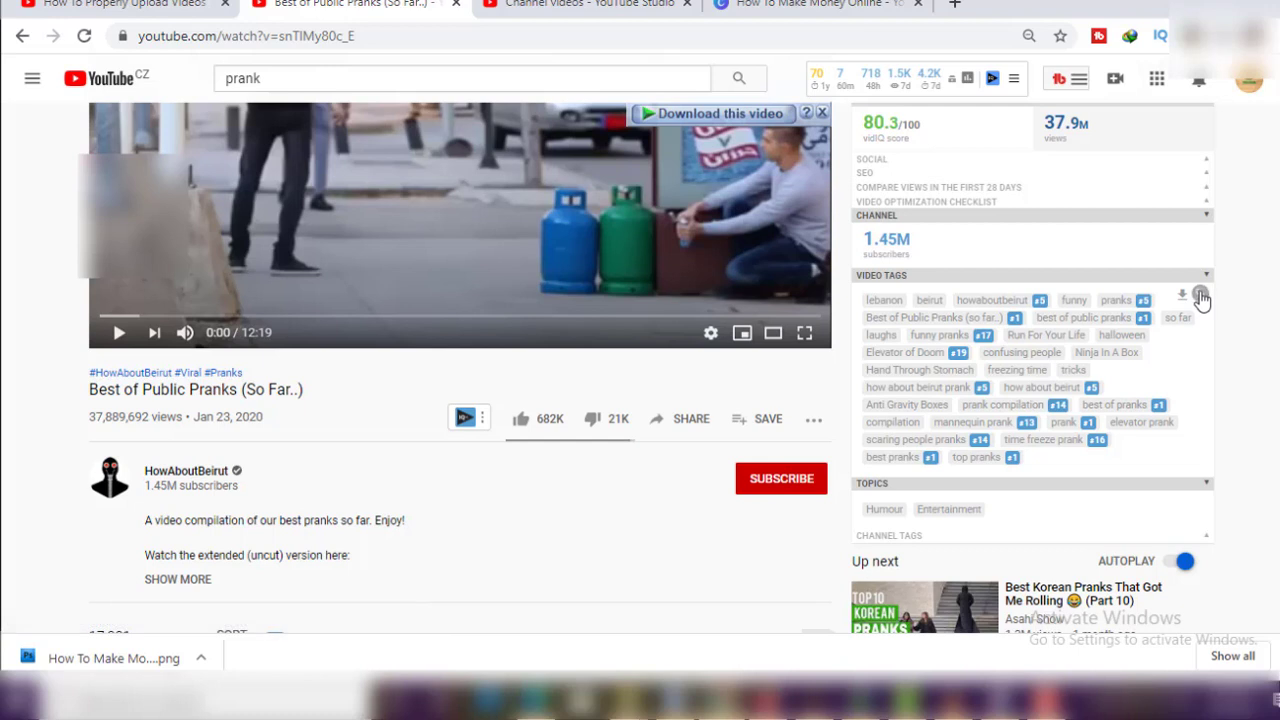
# Step: Paste the copied prank video tags after "ways to make money" in the draft's tags in YouTube Studio
pyautogui.click(570, 5)
pyautogui.scroll(-3, 515, 445)
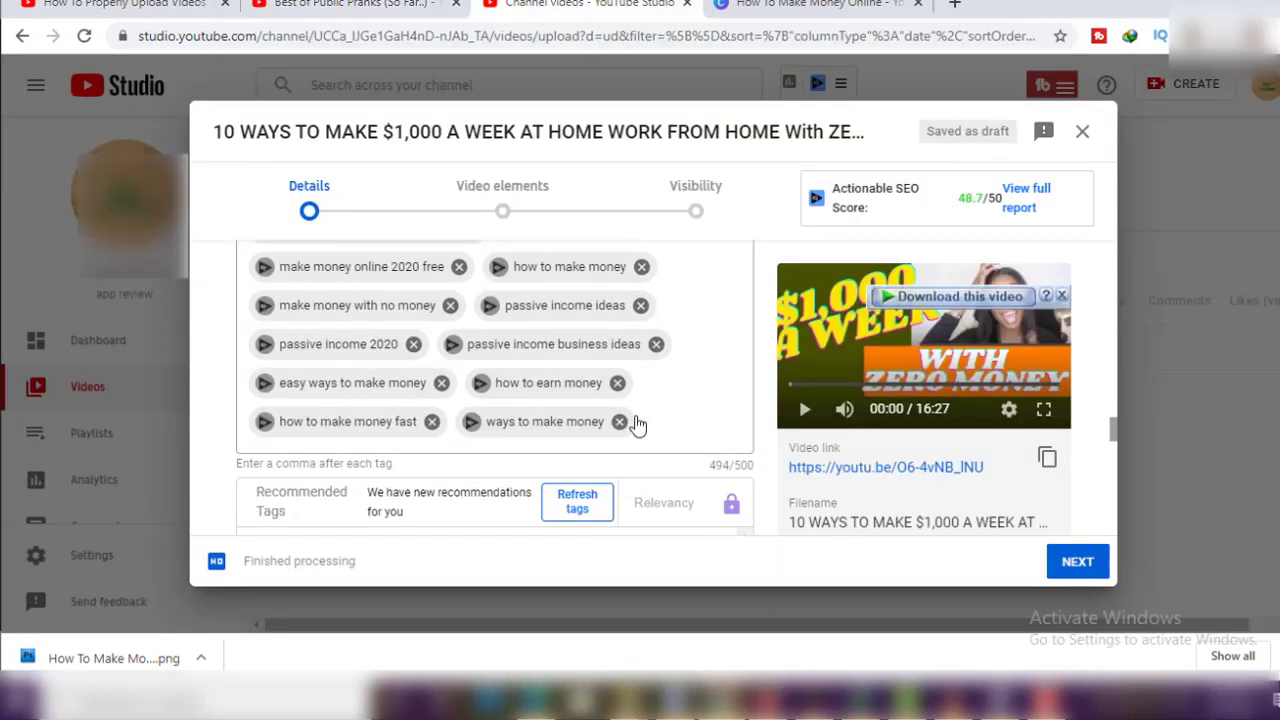
pyautogui.click(655, 422)
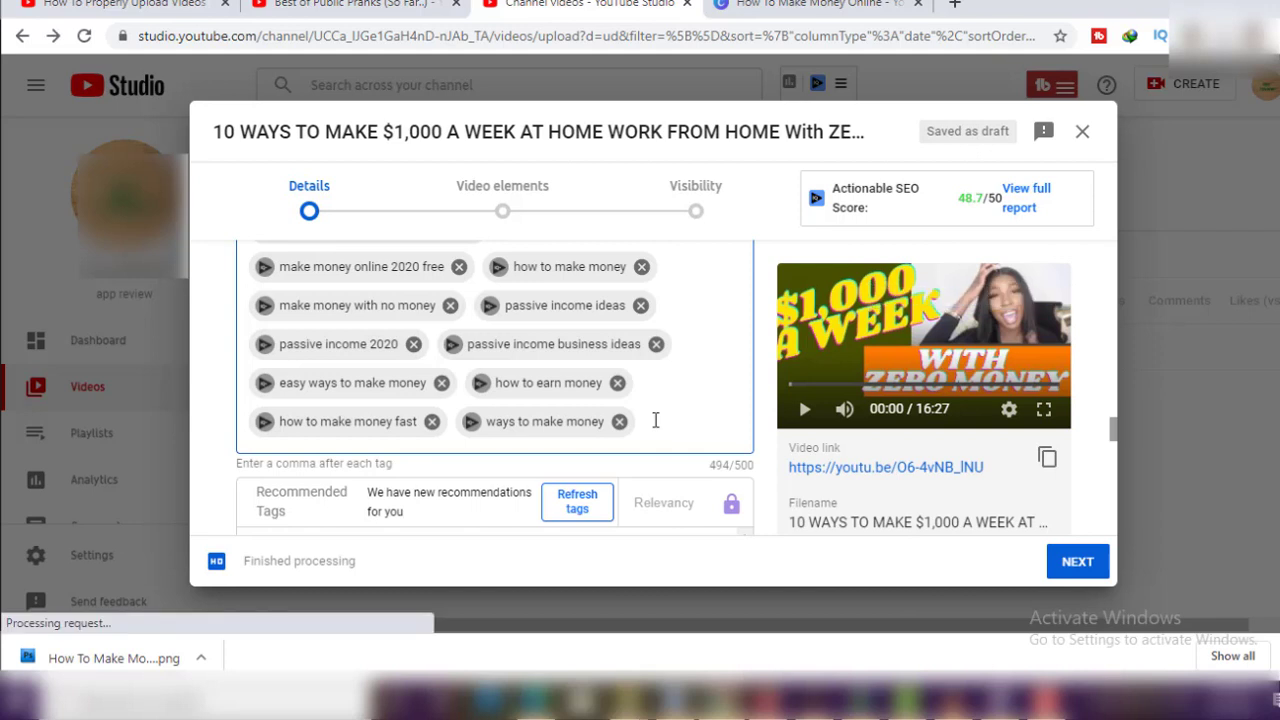
pyautogui.rightClick(655, 421)
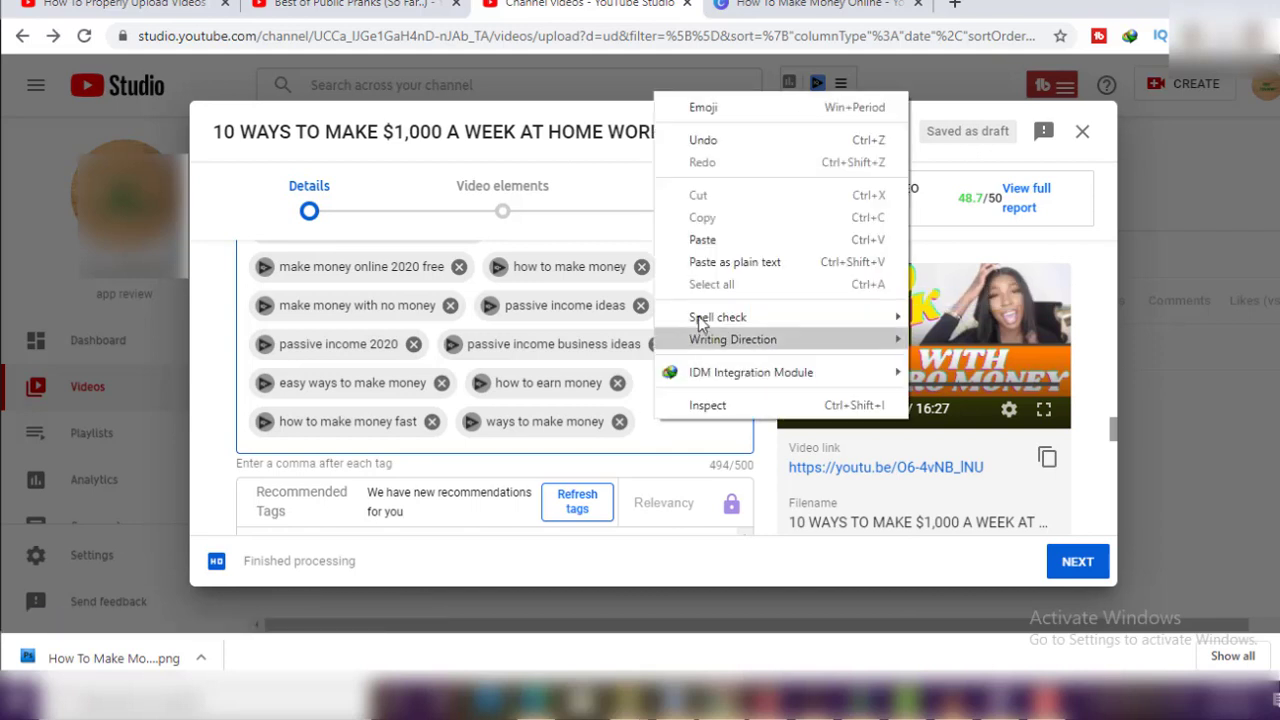
pyautogui.click(704, 240)
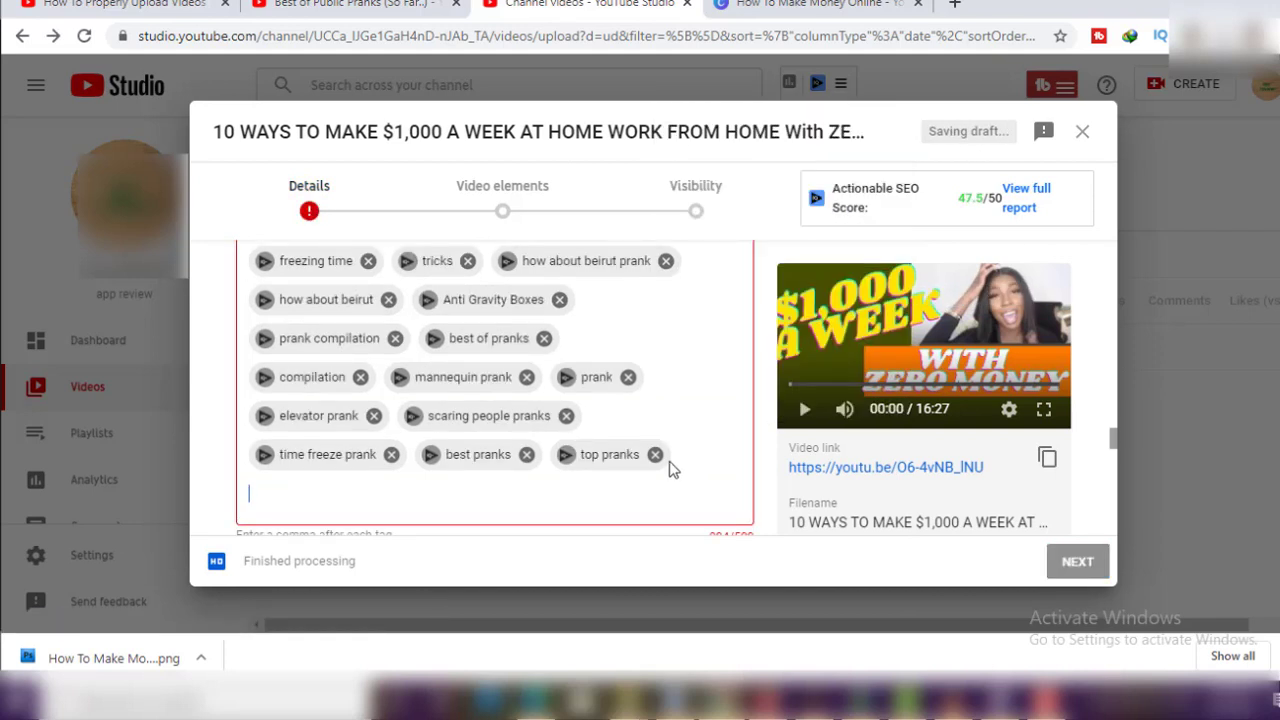
# Step: Remove pasted tags from the draft, including "top pranks", "best pranks", "scaring people pranks", "time freeze prank", "mannequin prank" and "best of pranks"
pyautogui.scroll(-1, 706, 457)
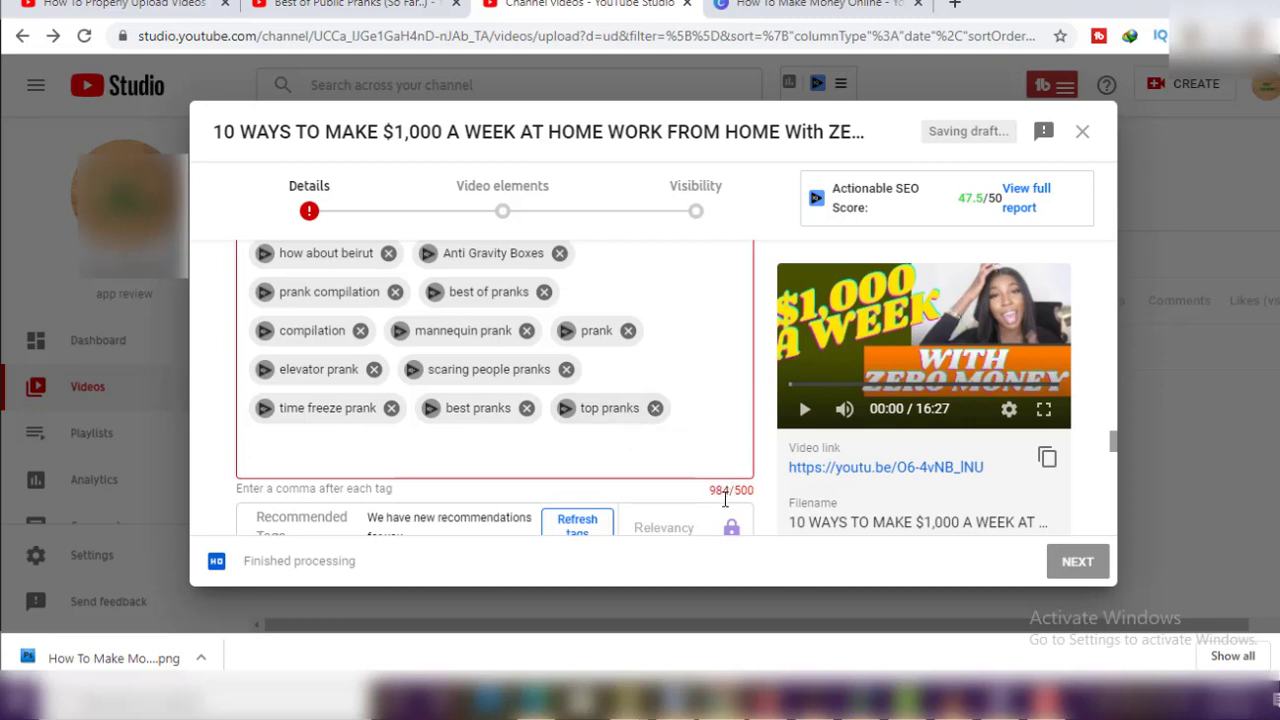
pyautogui.click(655, 408)
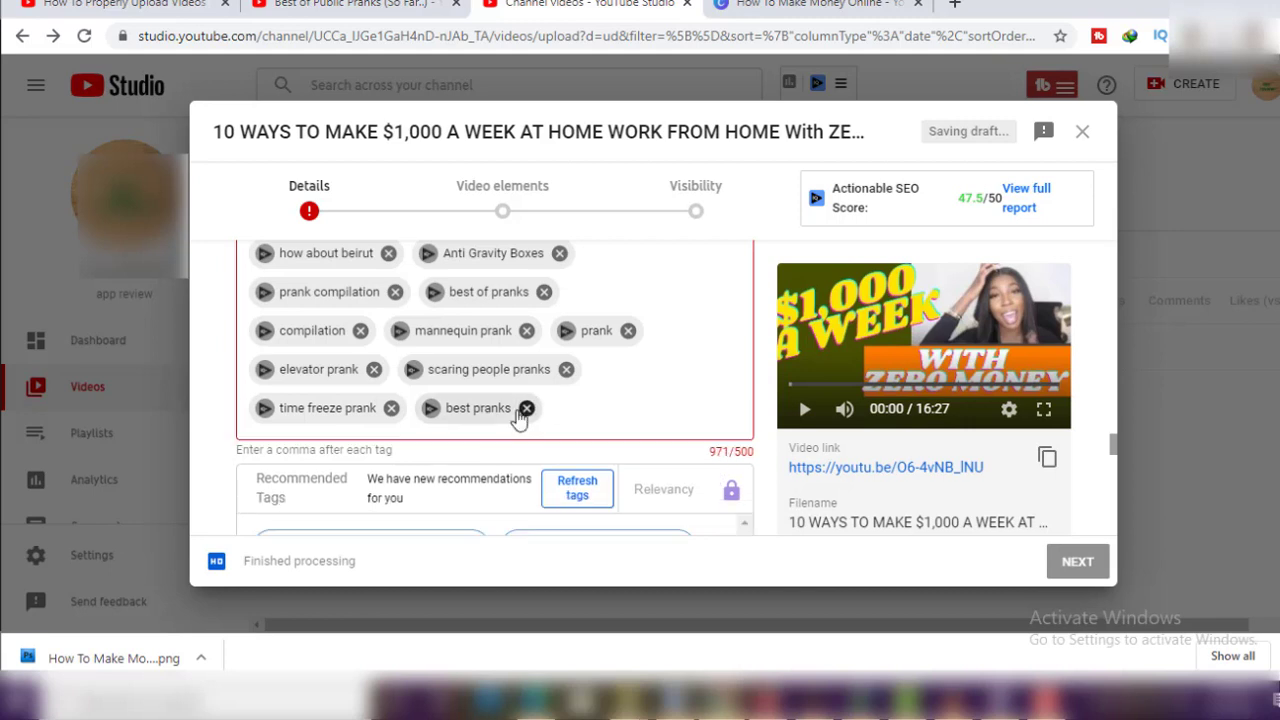
pyautogui.click(526, 408)
pyautogui.click(566, 369)
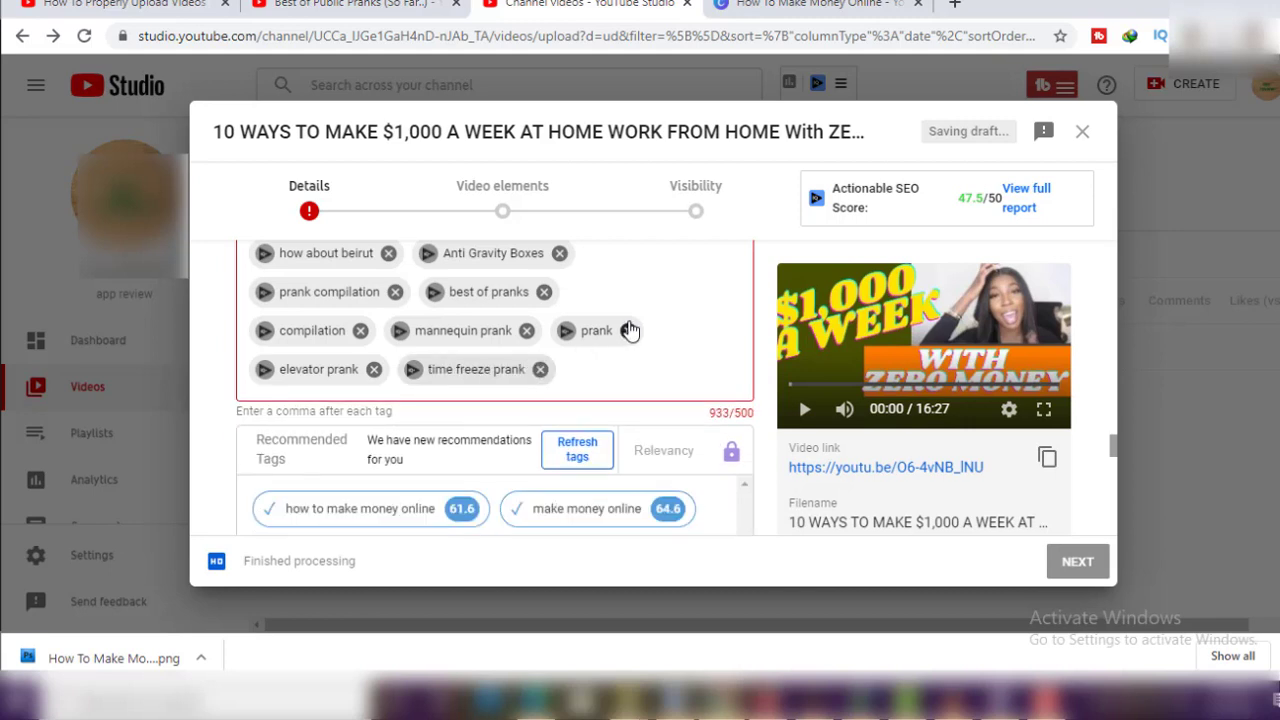
pyautogui.click(538, 368)
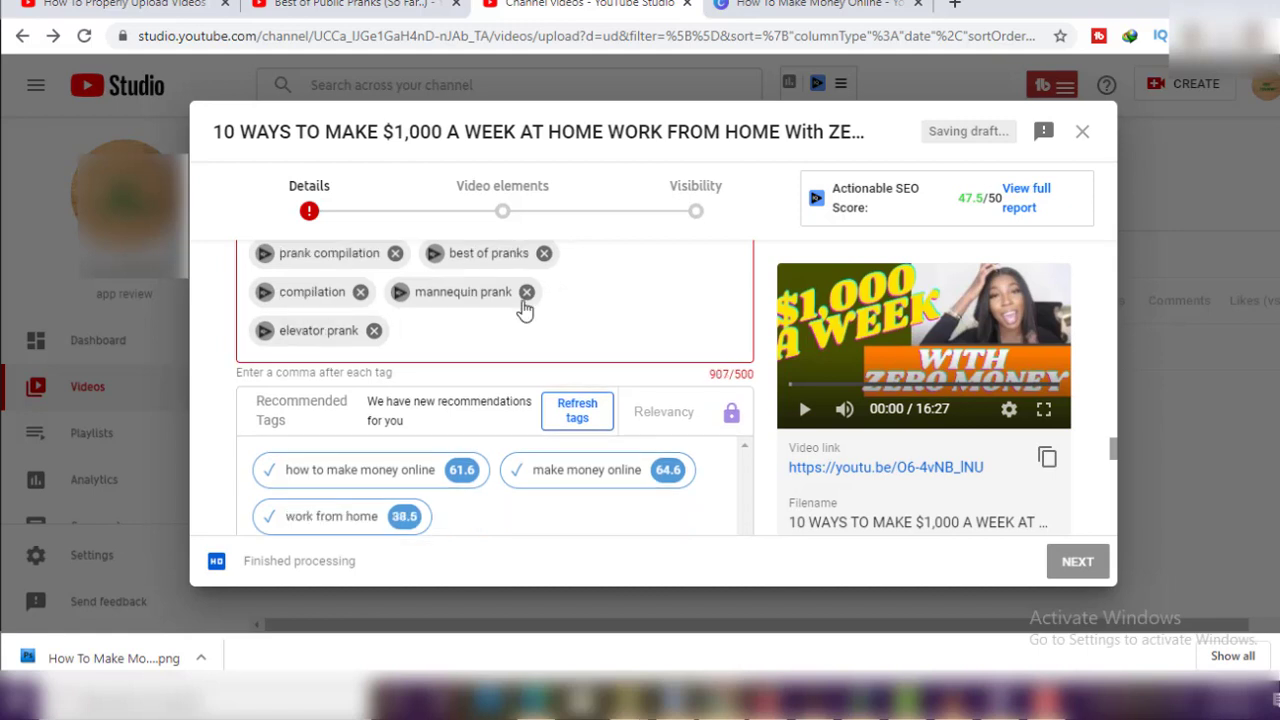
pyautogui.click(528, 291)
pyautogui.scroll(1, 570, 308)
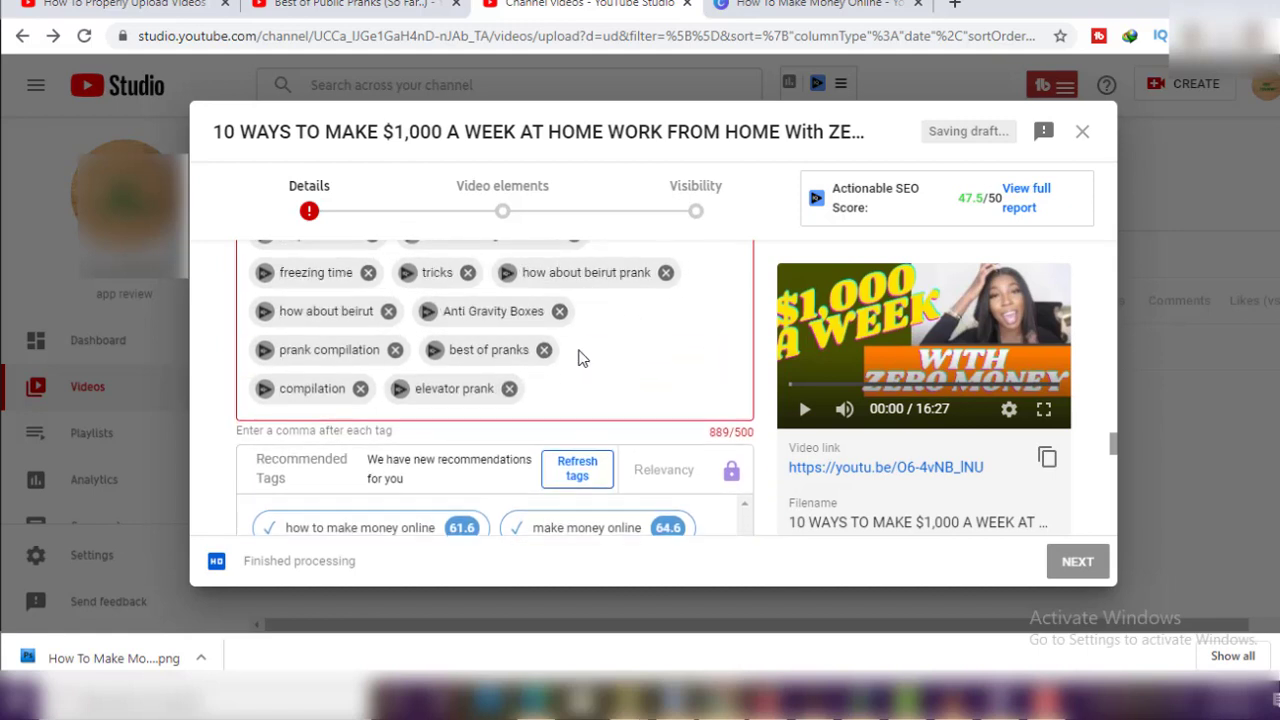
pyautogui.click(547, 349)
# Step: Look over the draft's language, license and category settings and the end screen and card options
pyautogui.scroll(-5, 500, 420)
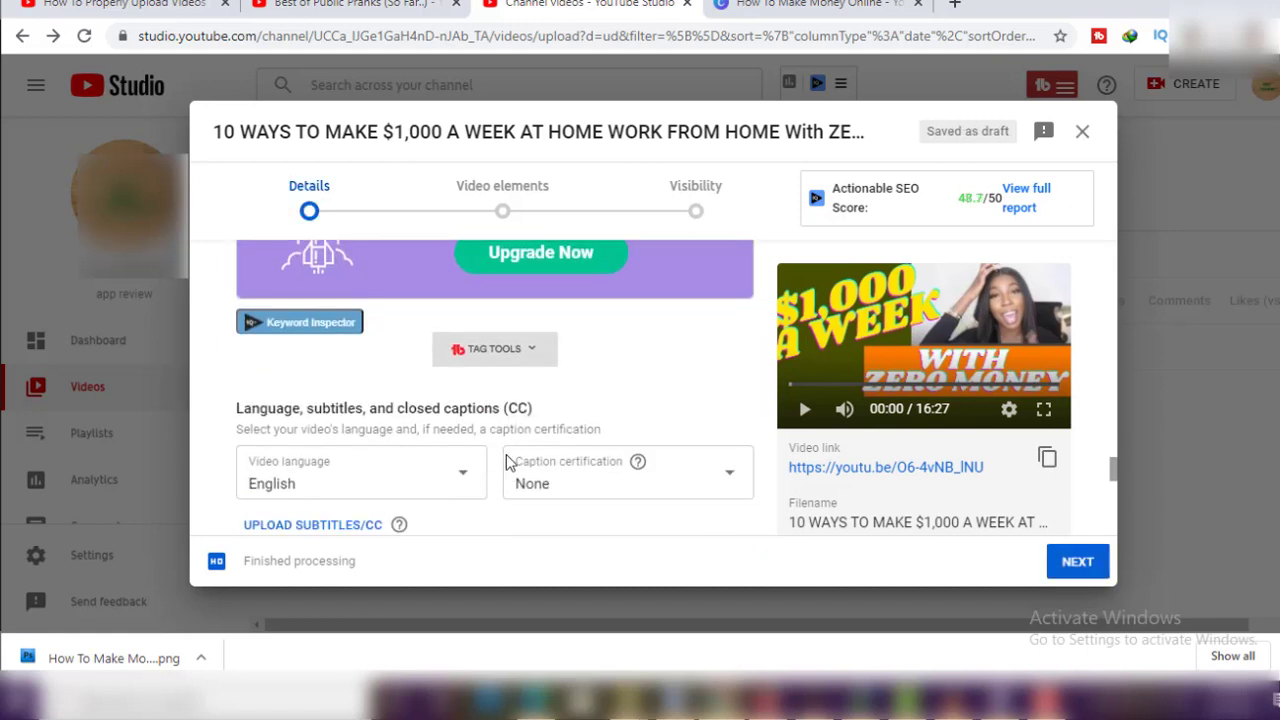
pyautogui.scroll(-5, 522, 475)
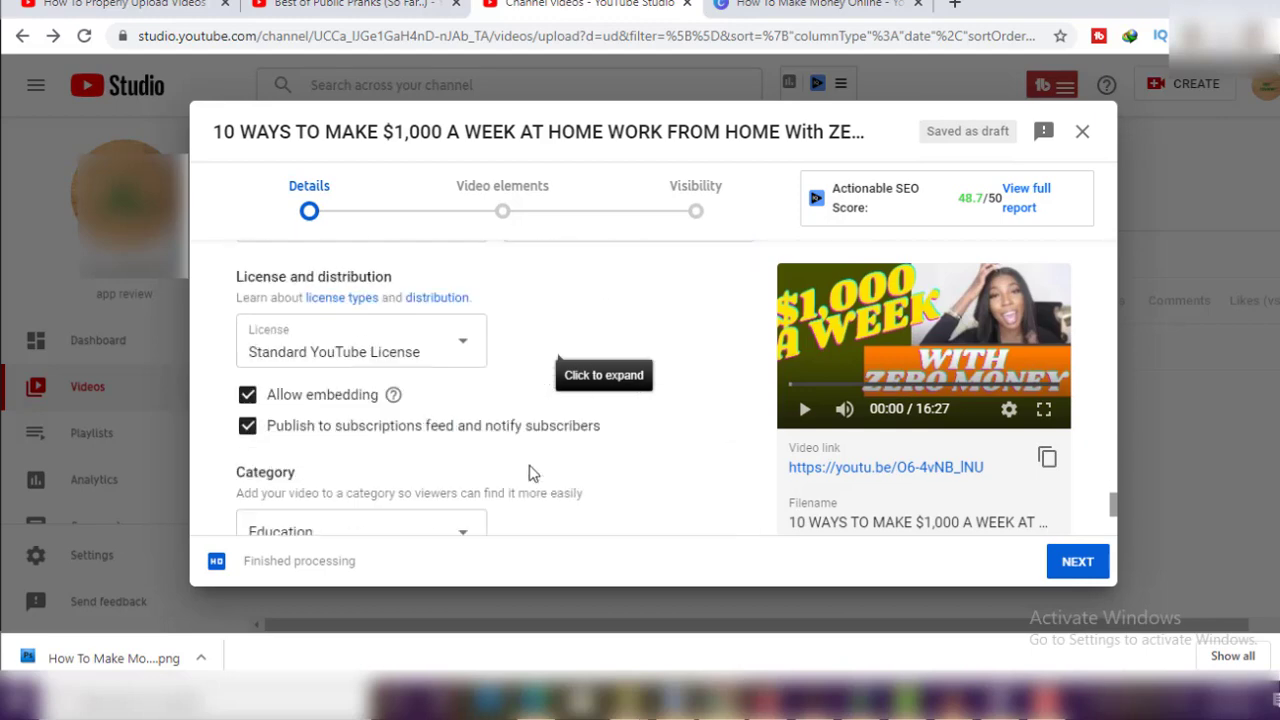
pyautogui.scroll(6, 535, 472)
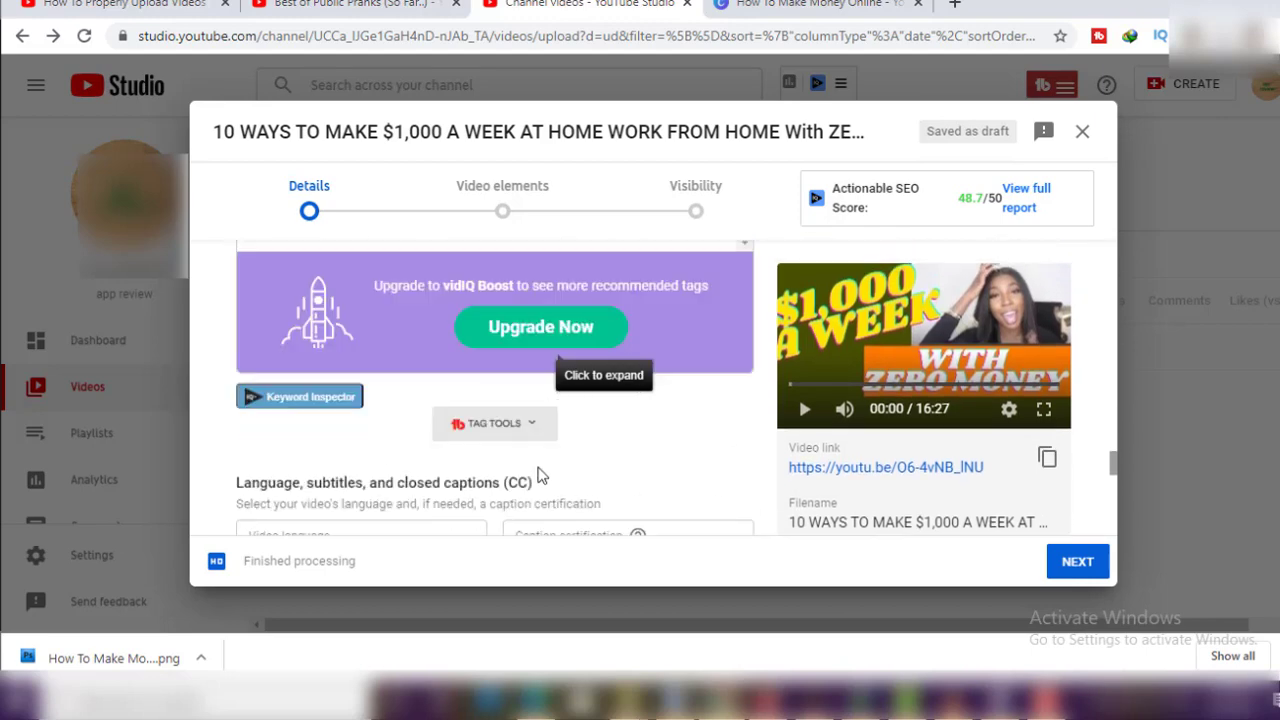
pyautogui.click(522, 206)
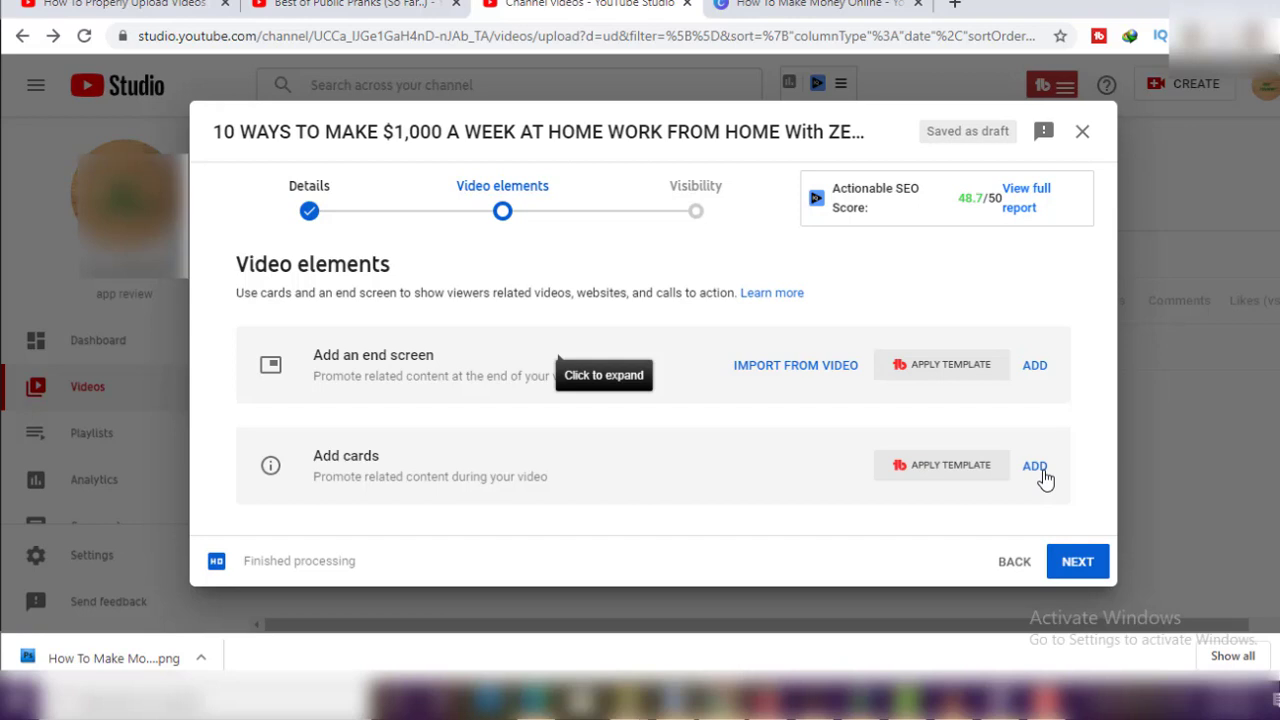
# Step: Go to the draft's visibility settings and look over the private, unlisted, public and schedule options
pyautogui.click(709, 197)
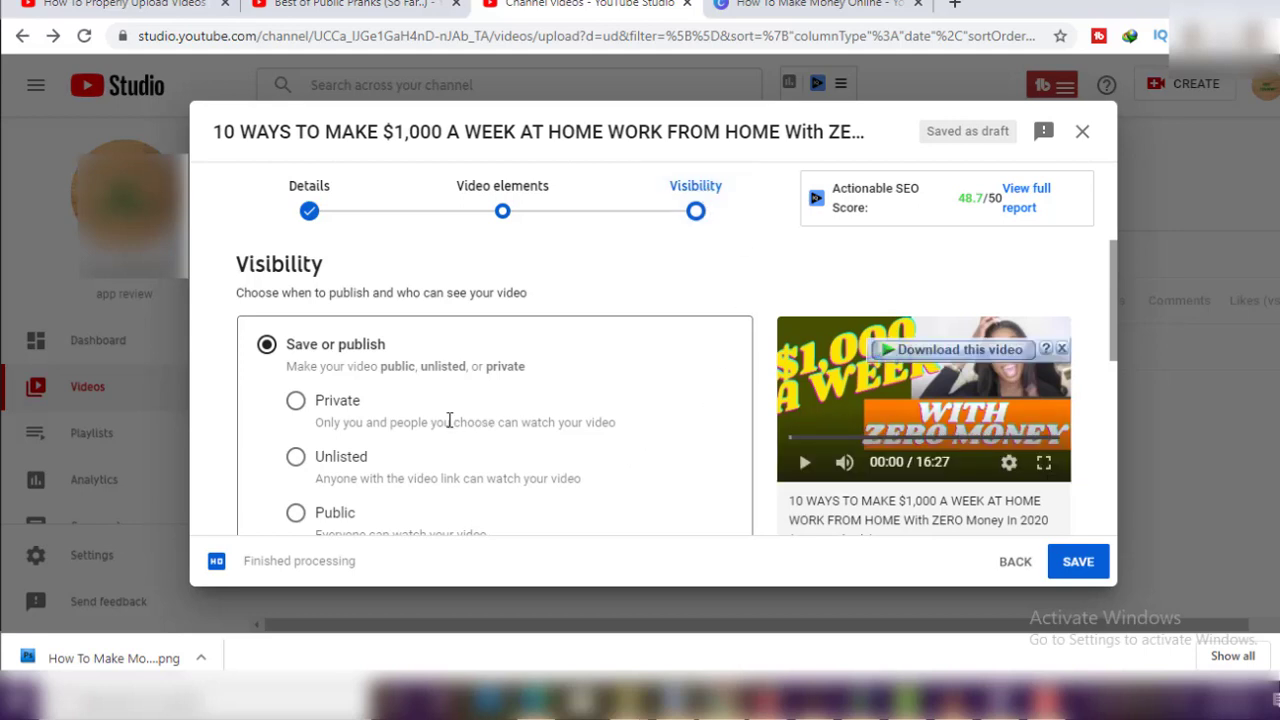
pyautogui.scroll(-1, 455, 420)
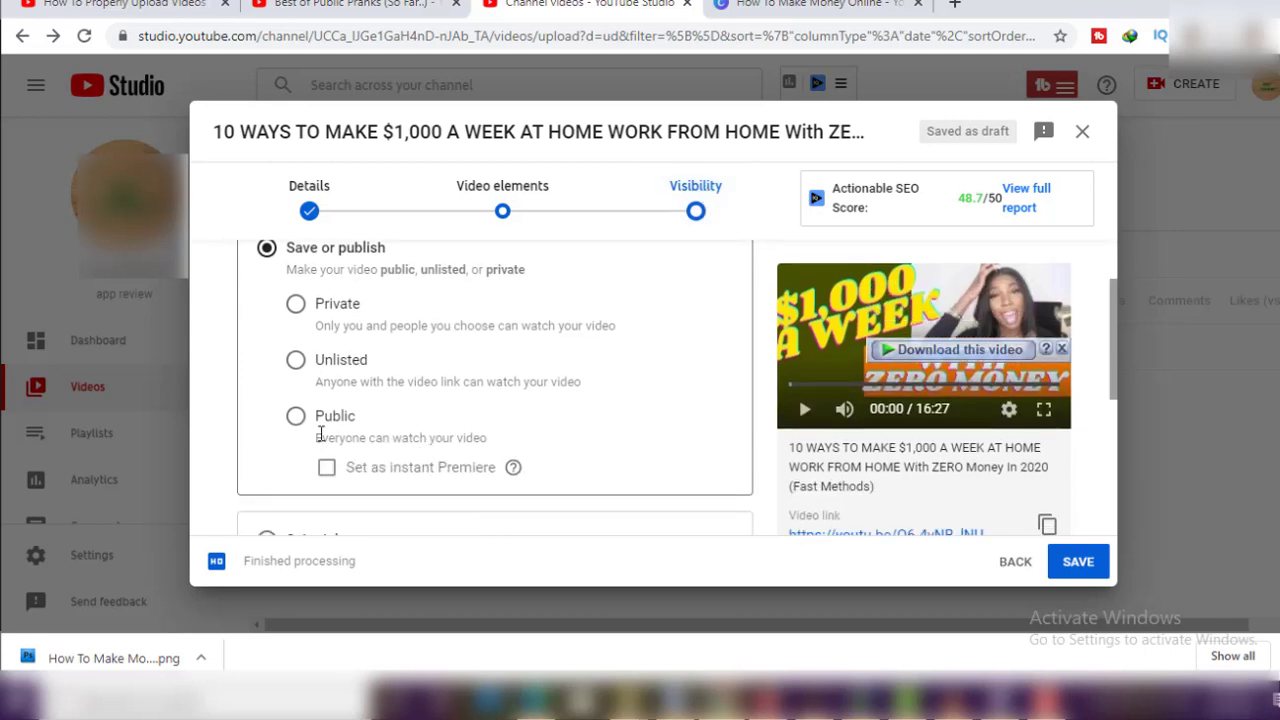
pyautogui.scroll(1, 387, 450)
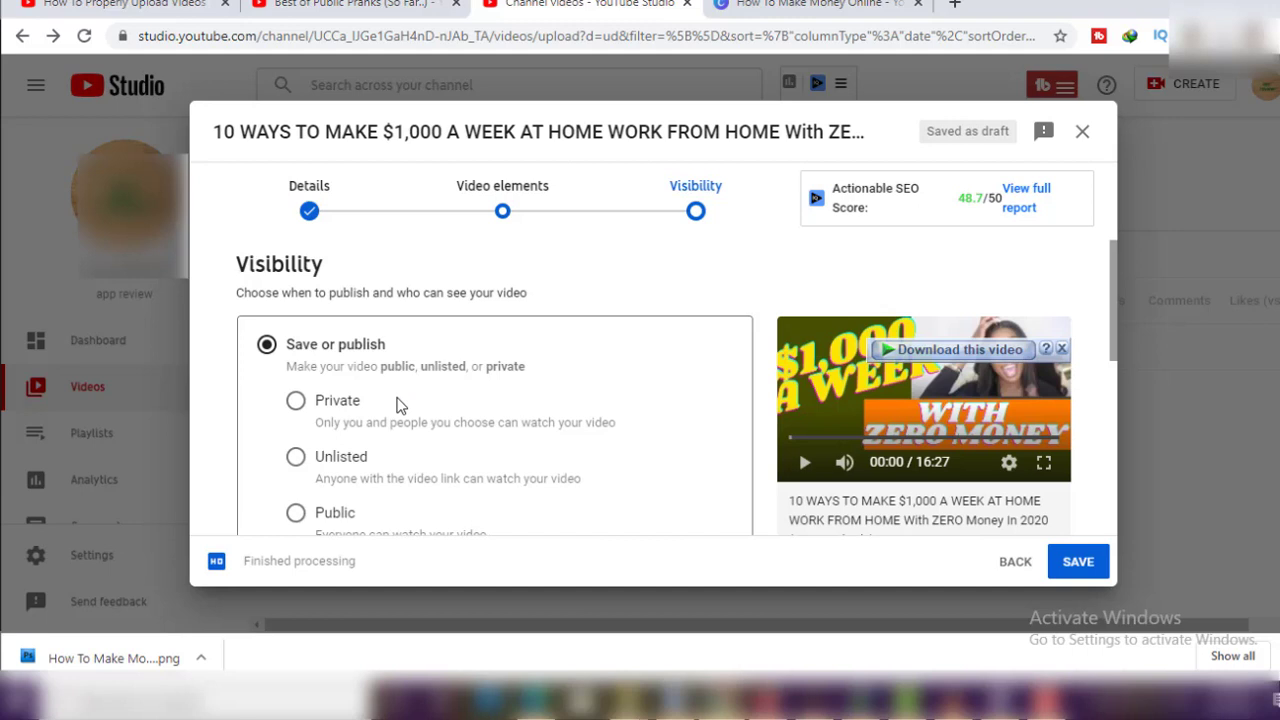
pyautogui.scroll(-3, 397, 405)
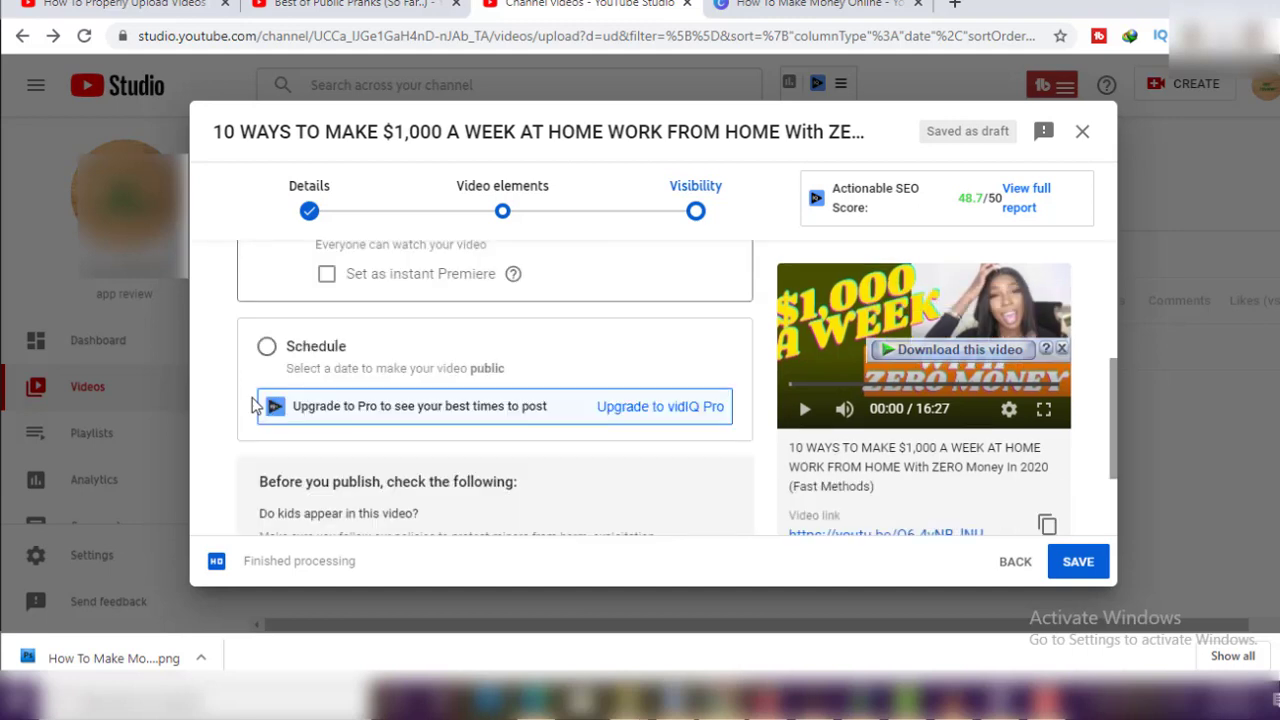
# Step: Try to schedule the video's publication for Sep 29, 2020 at 1:45 AM
pyautogui.click(267, 347)
pyautogui.click(398, 414)
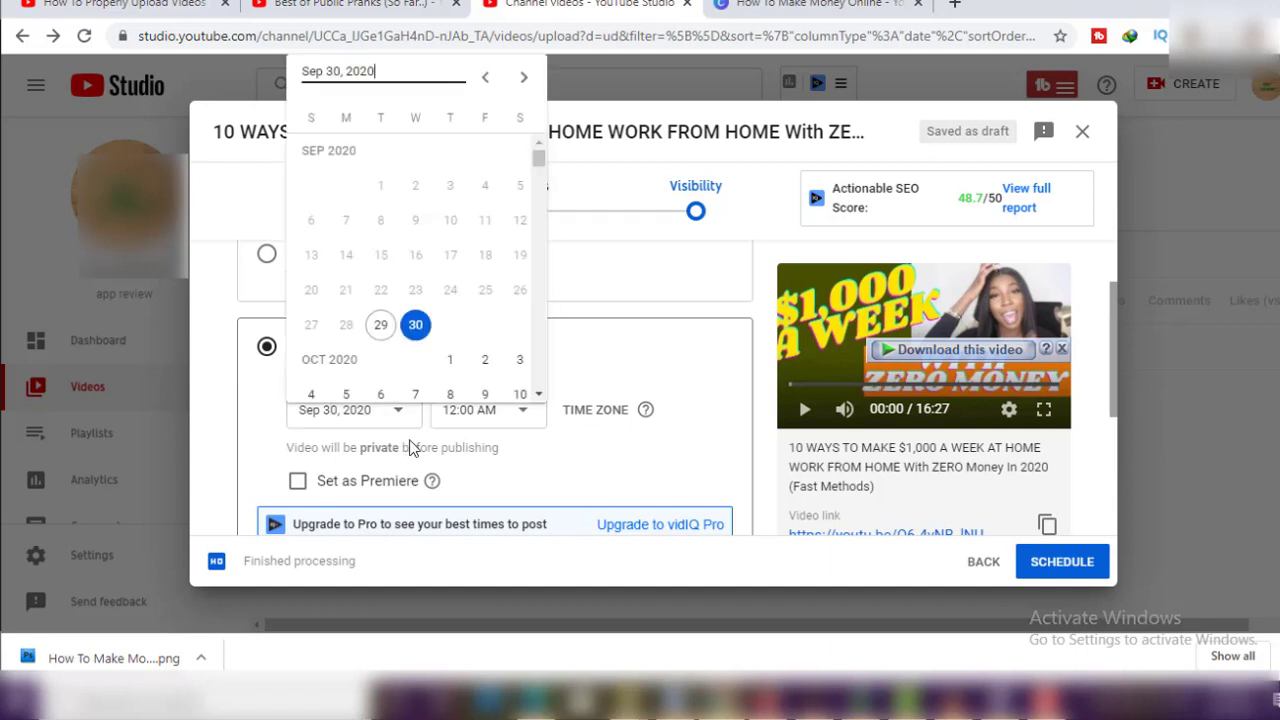
pyautogui.click(380, 326)
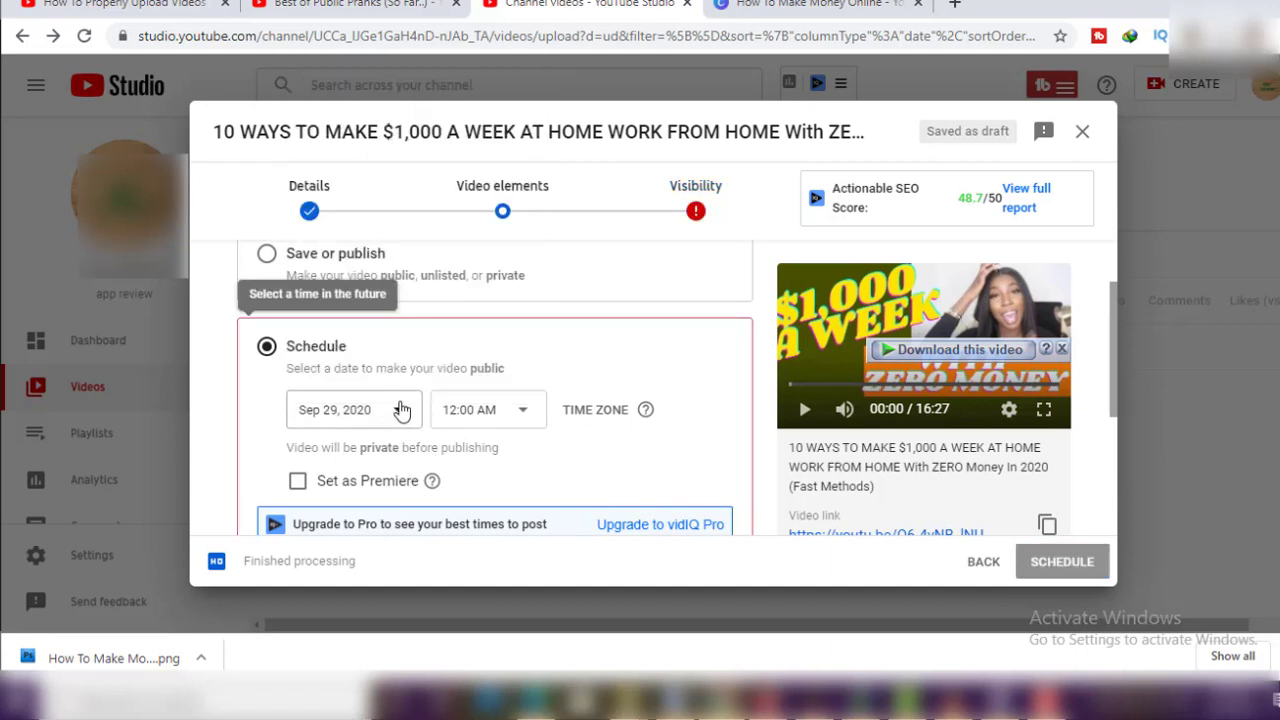
pyautogui.click(522, 420)
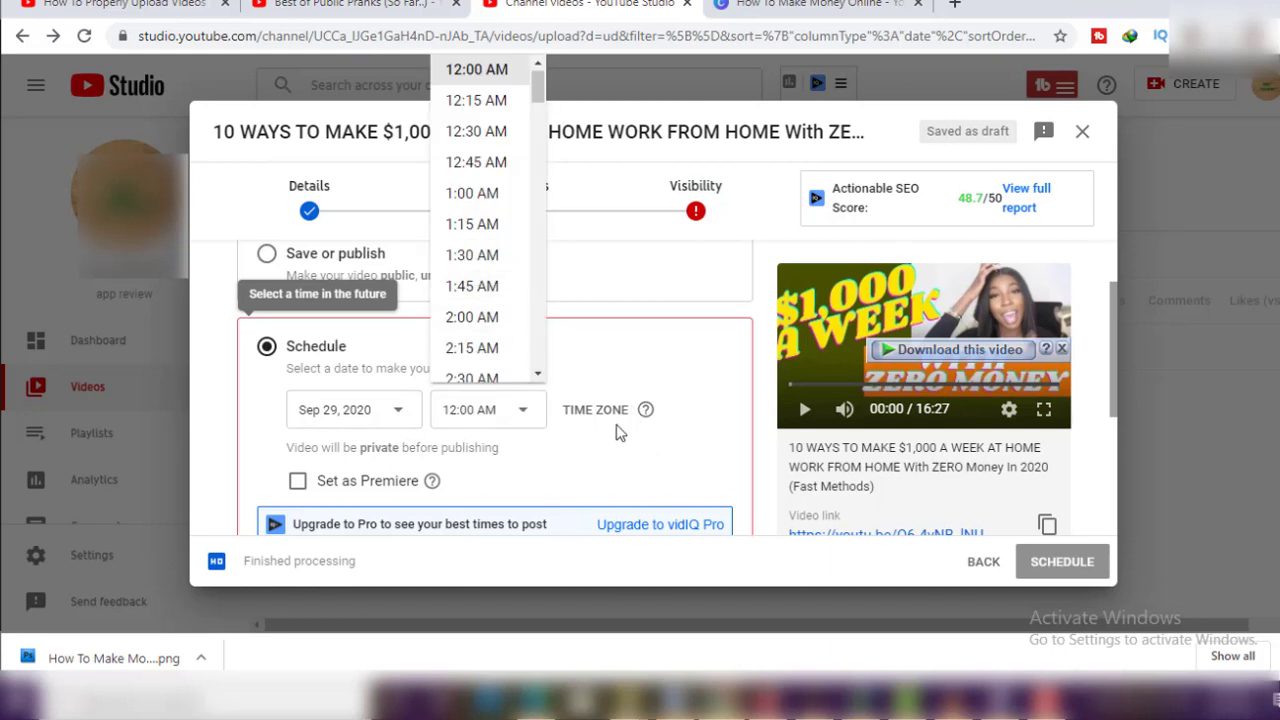
pyautogui.click(484, 288)
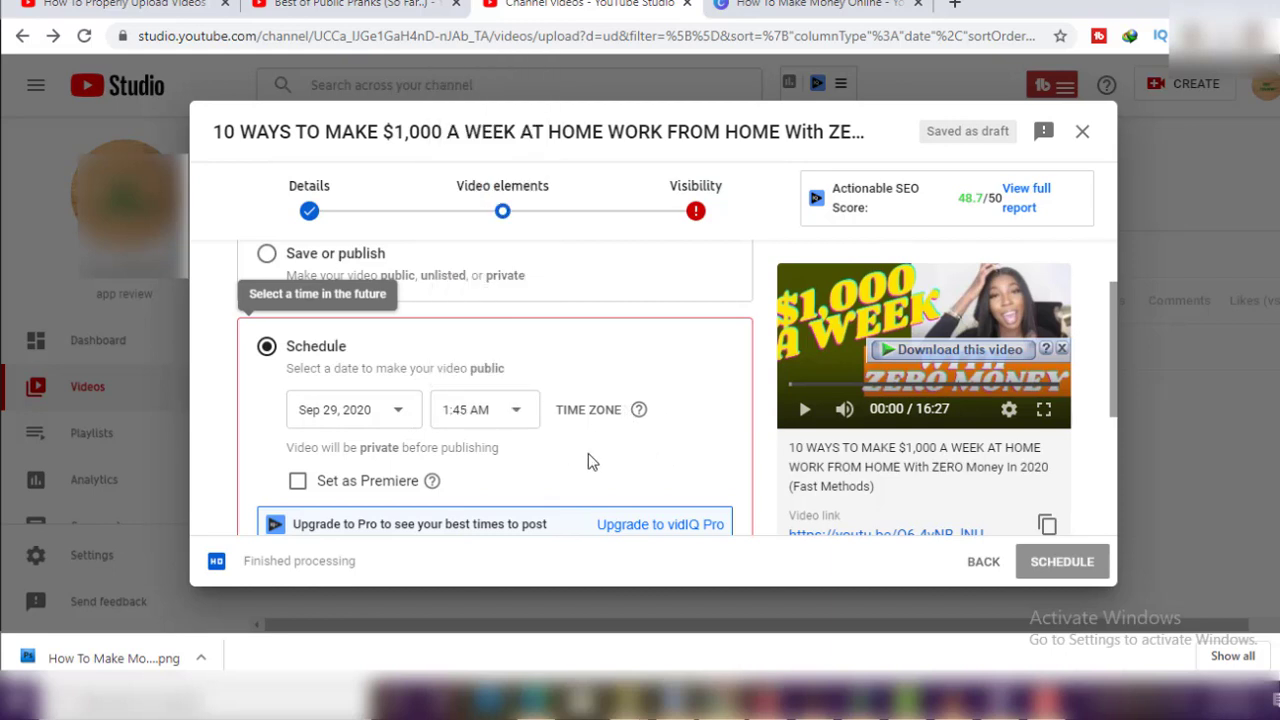
pyautogui.click(516, 415)
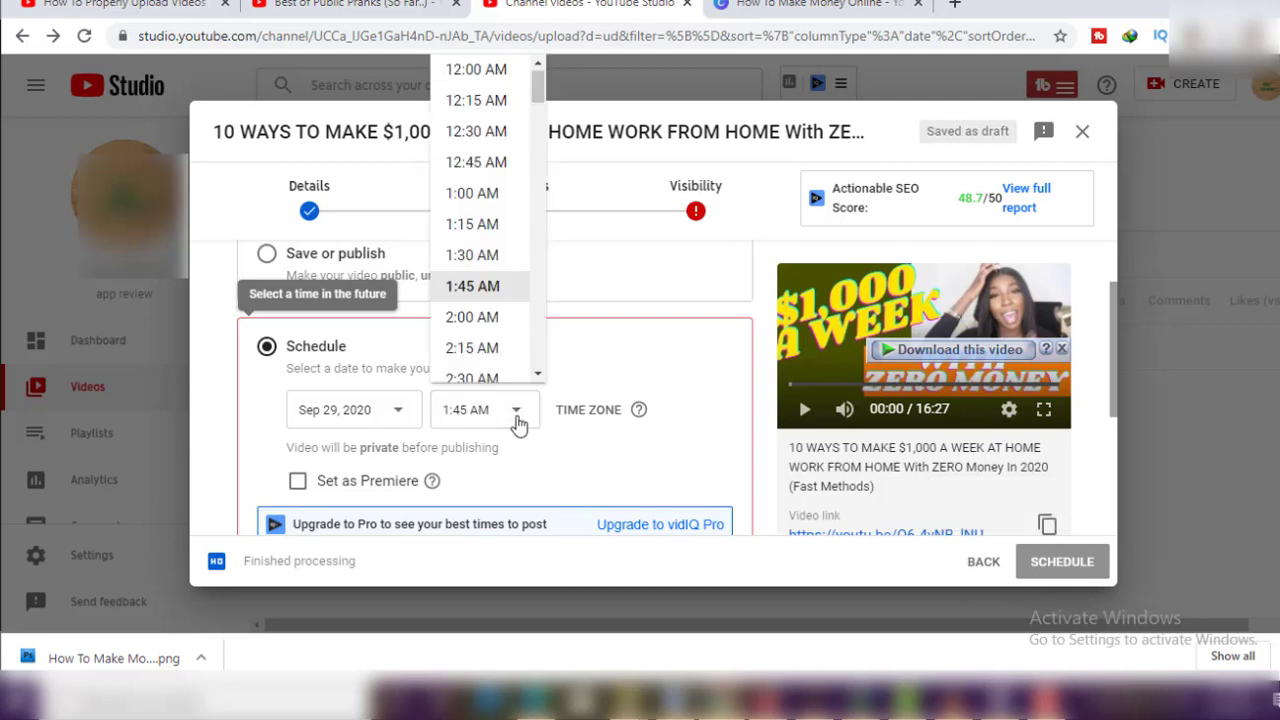
pyautogui.click(649, 452)
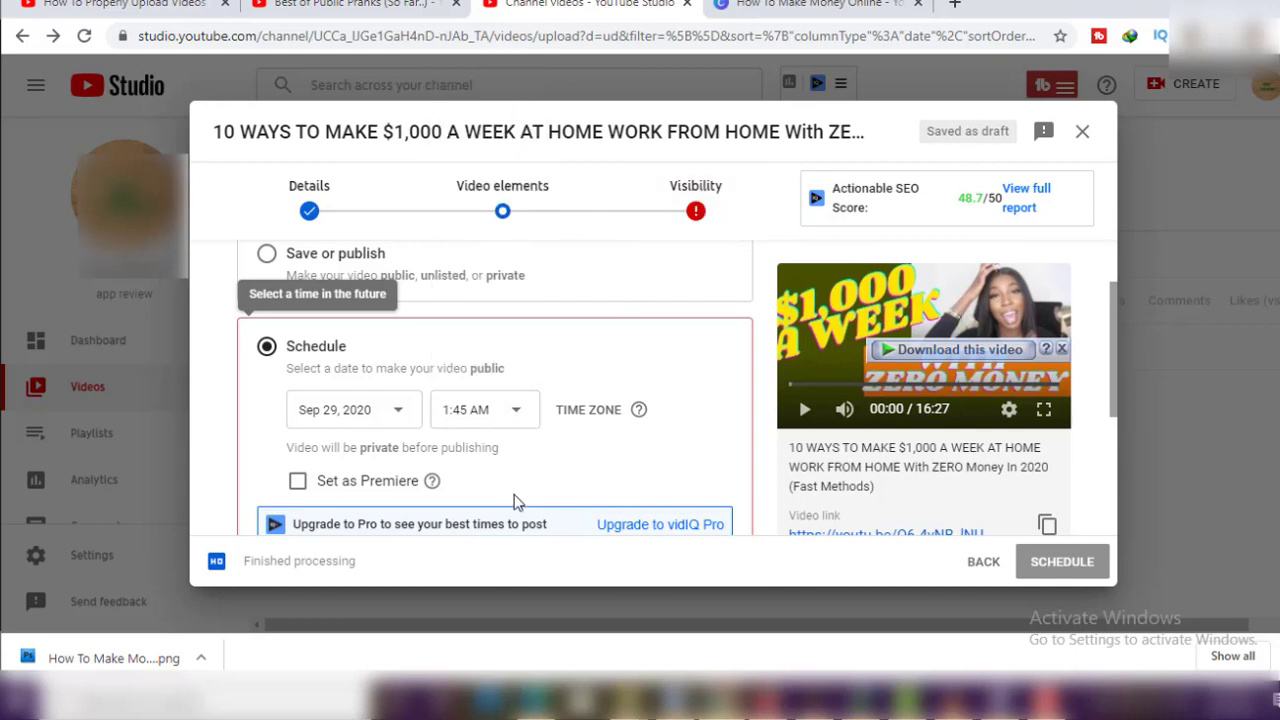
# Step: Switch the video's visibility from scheduling to immediate saving or publishing as Public and publish it
pyautogui.scroll(1, 515, 496)
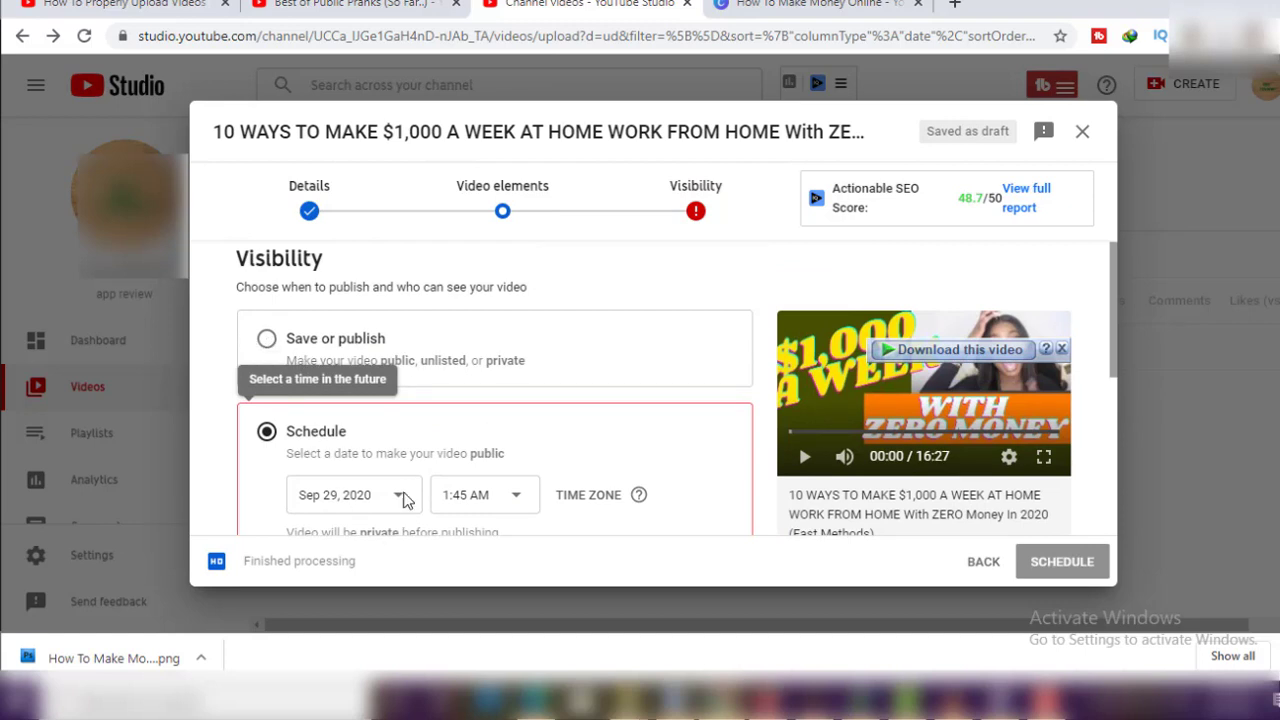
pyautogui.scroll(2, 395, 455)
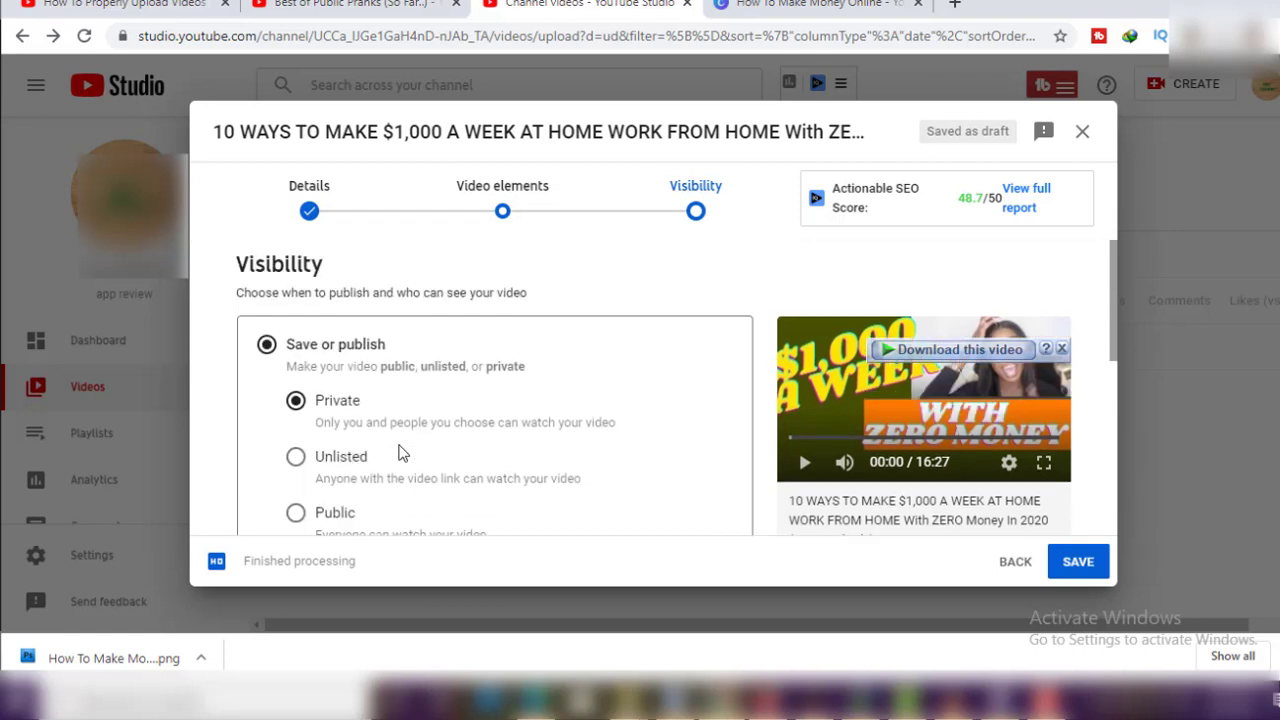
pyautogui.click(296, 512)
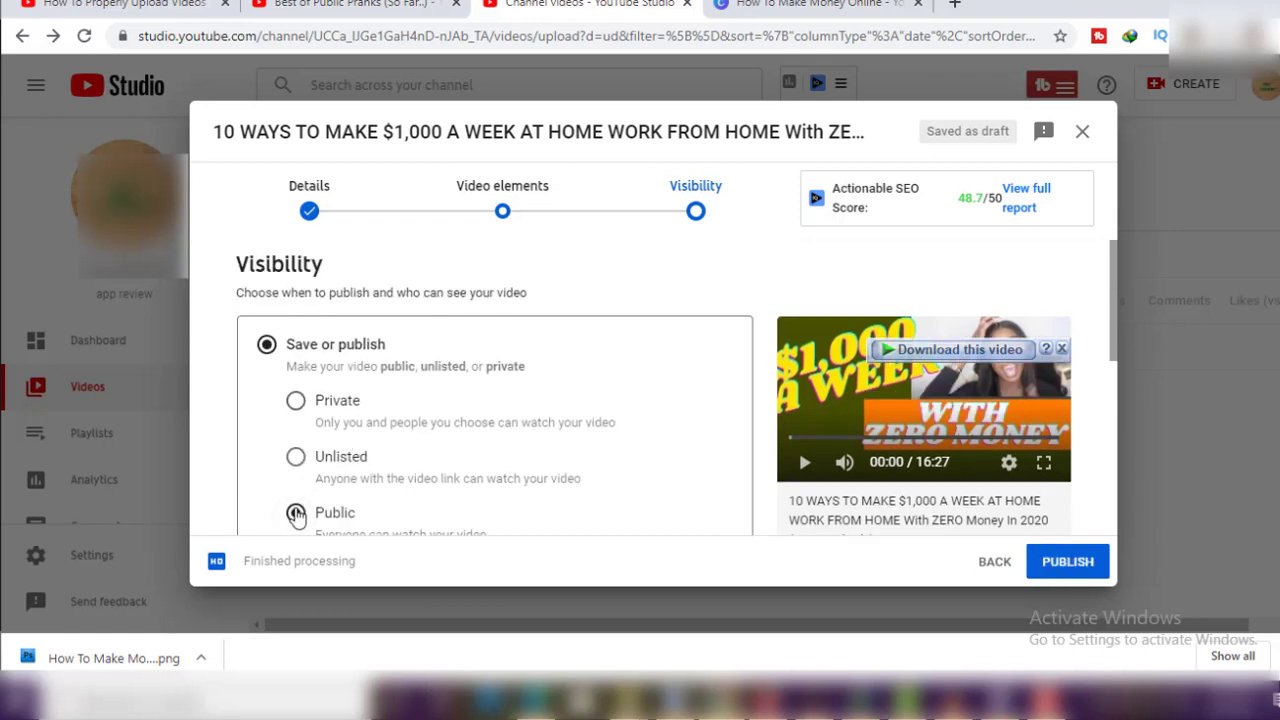
pyautogui.click(1053, 565)
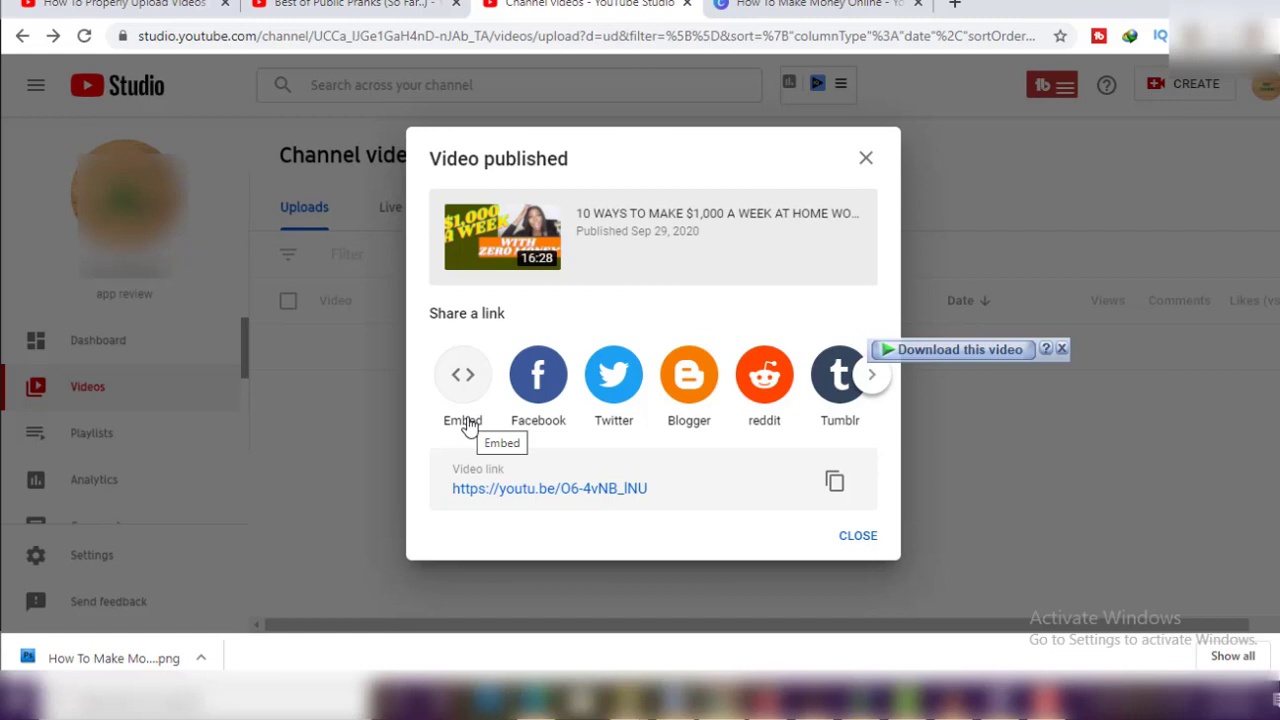
# Step: Copy the published video's link to the clipboard and dismiss the Internet Download Manager message
pyautogui.click(836, 488)
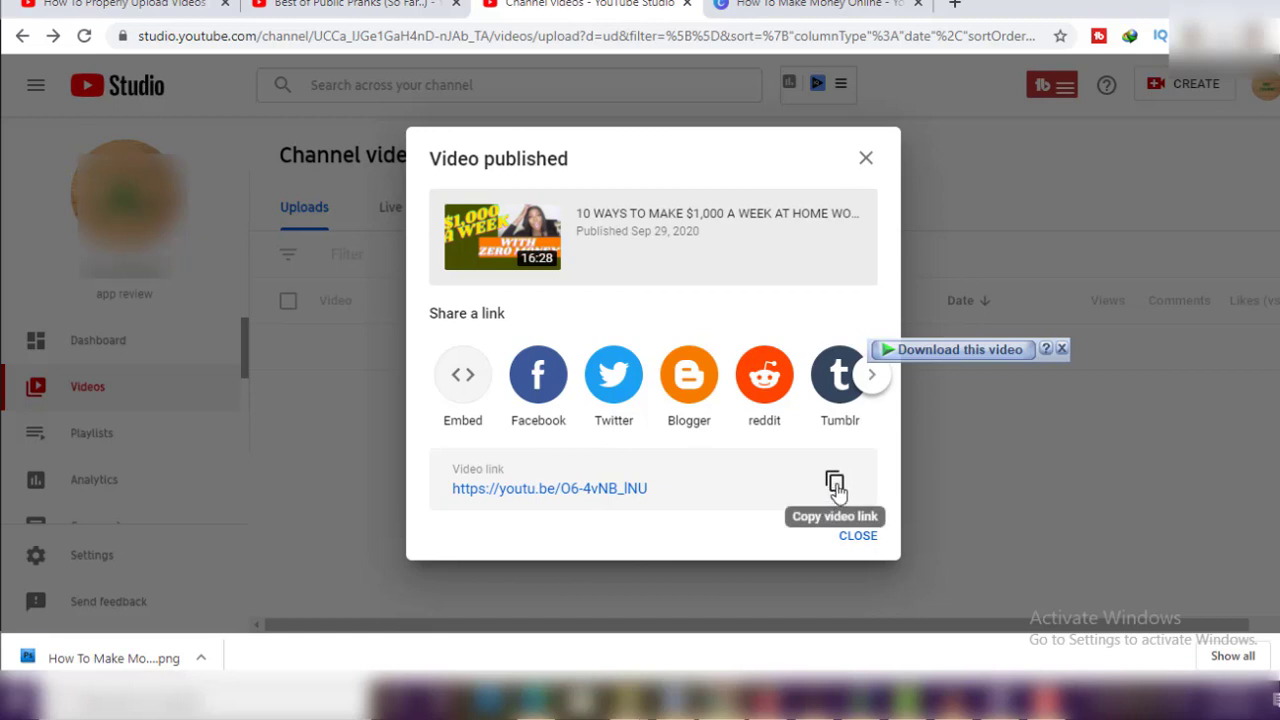
pyautogui.click(836, 488)
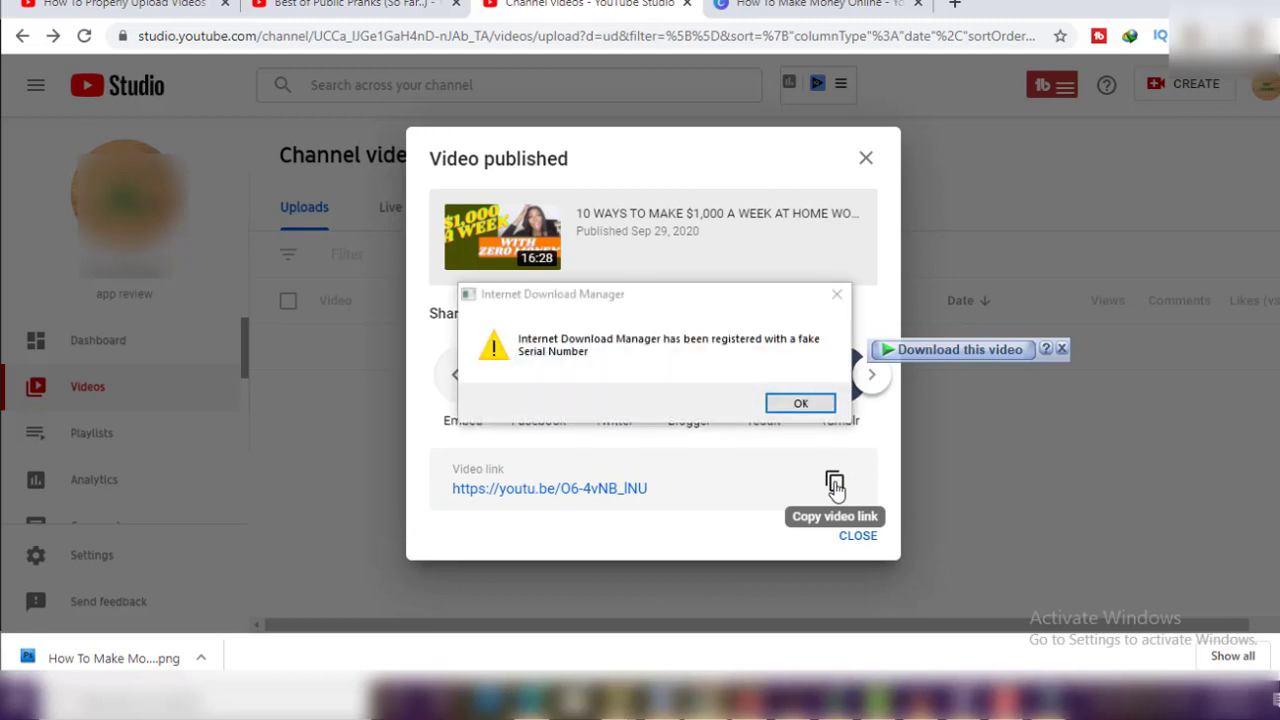
pyautogui.click(838, 295)
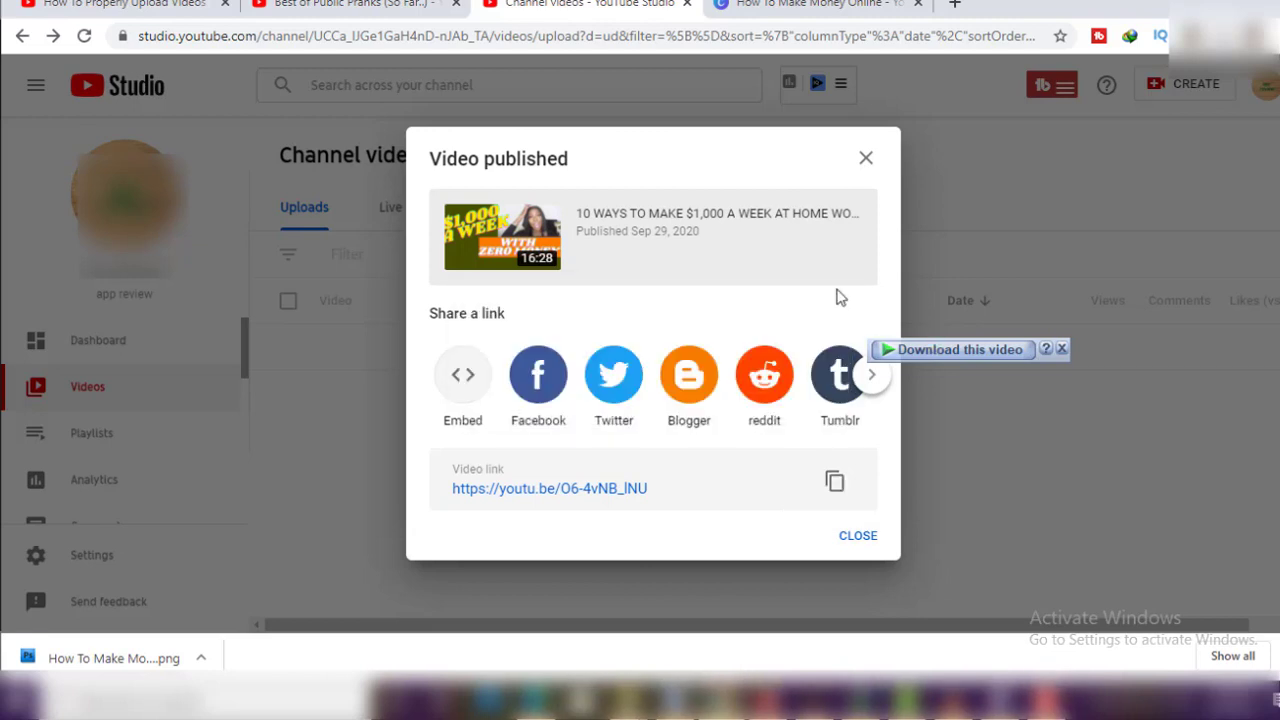